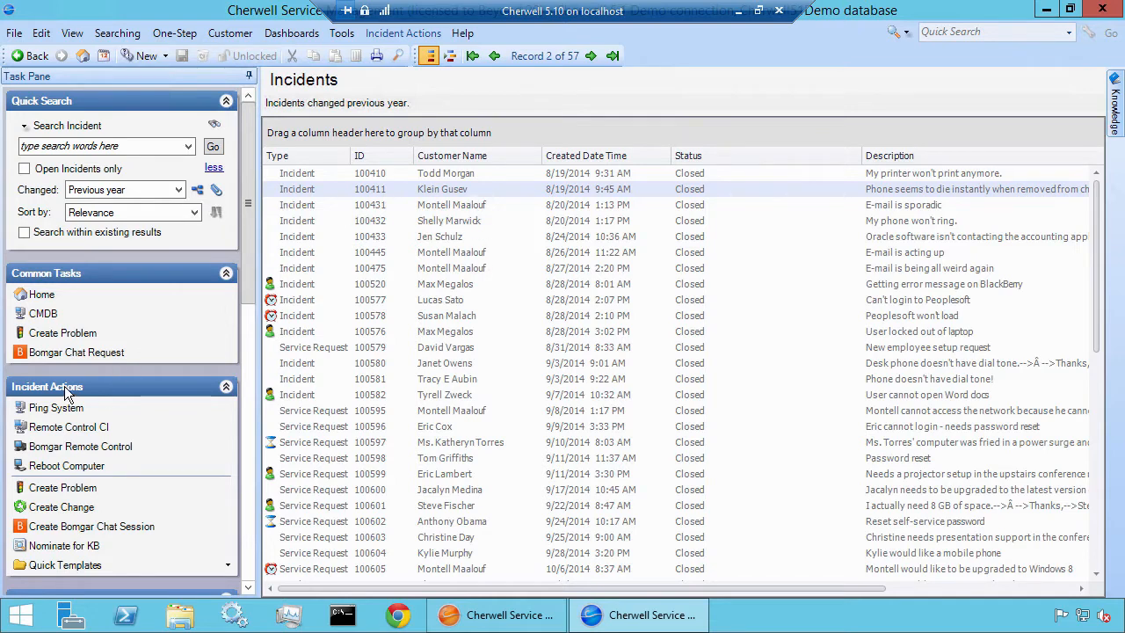
Select a Service Request in the incident list, and auto-hide the Task Pane and pin it open again
left_click(338, 413)
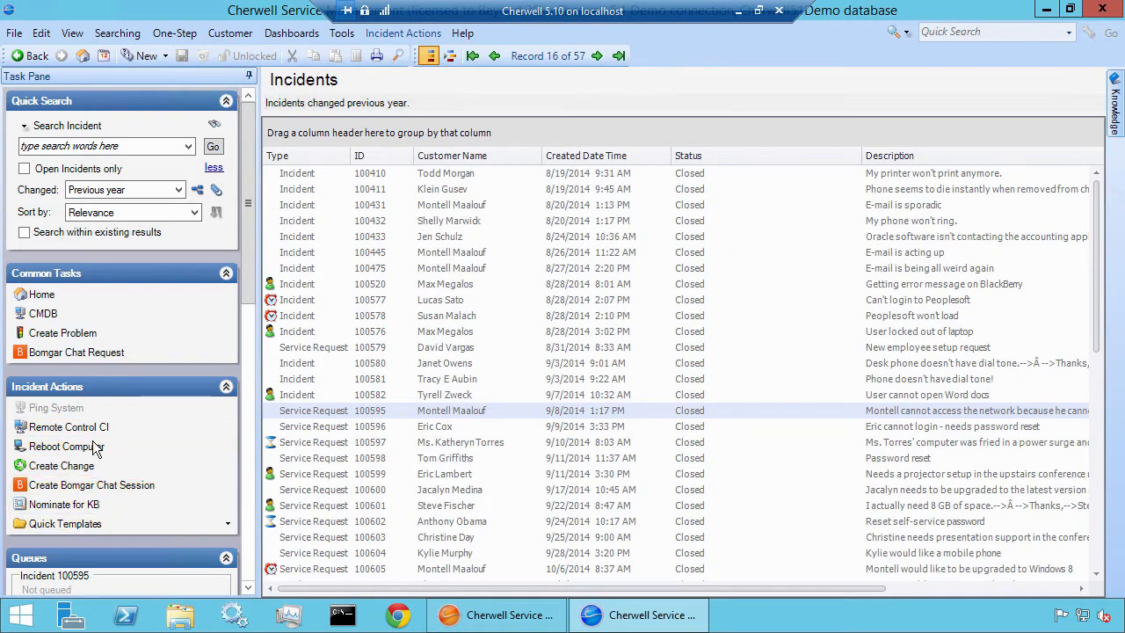
left_click(249, 79)
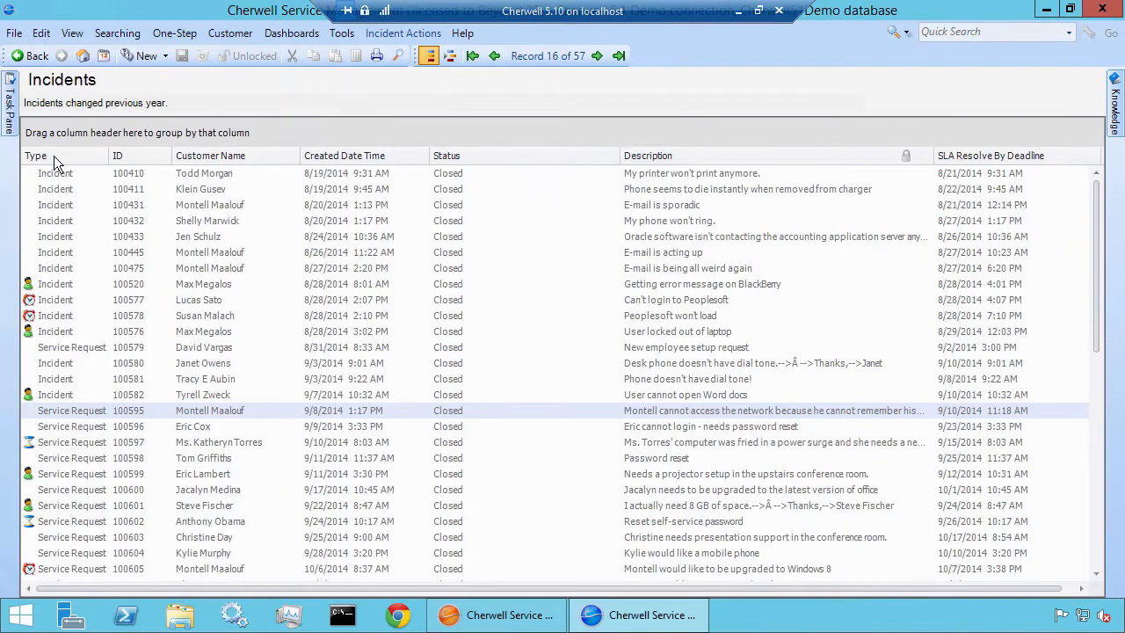
mouse_move(7, 110)
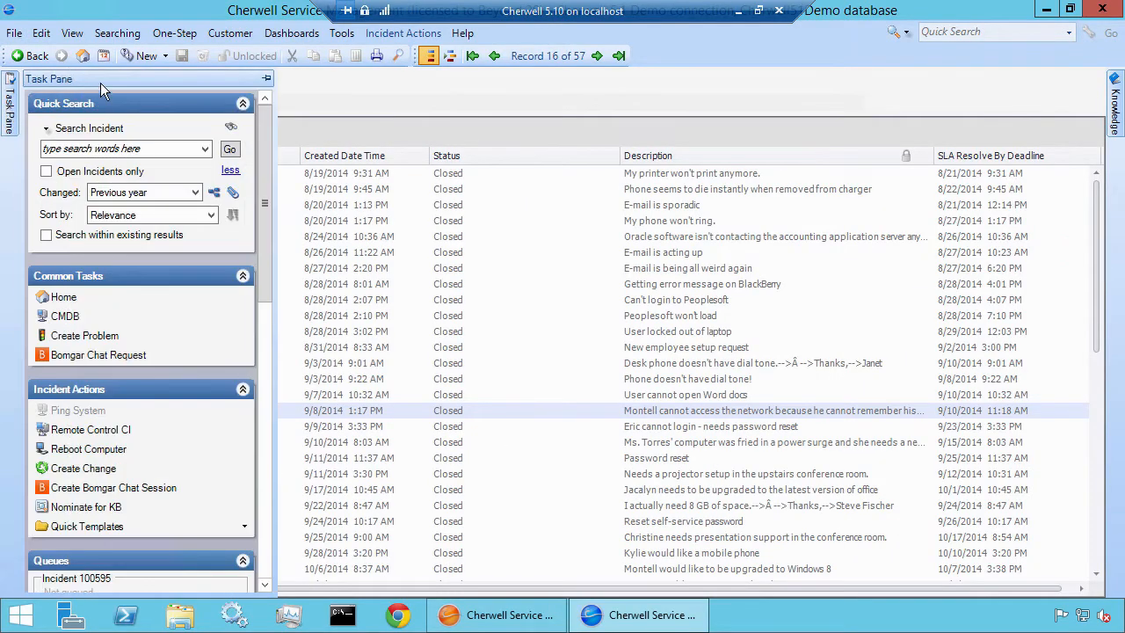
left_click(266, 78)
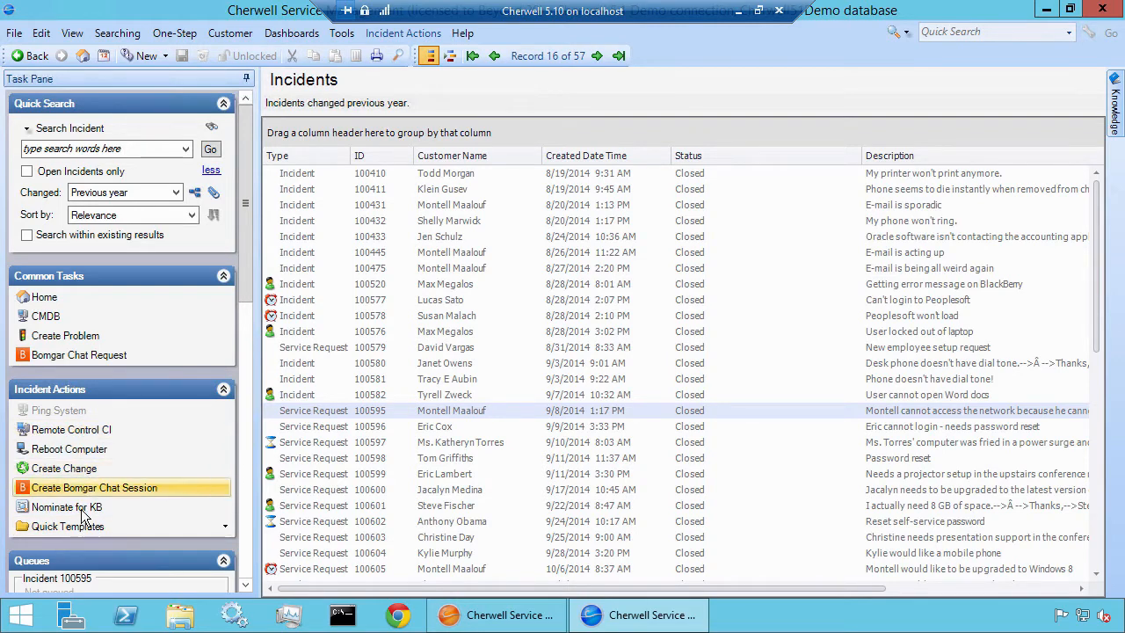
Run a quick search for Customer - Internal records changed in the previous year
left_click(79, 130)
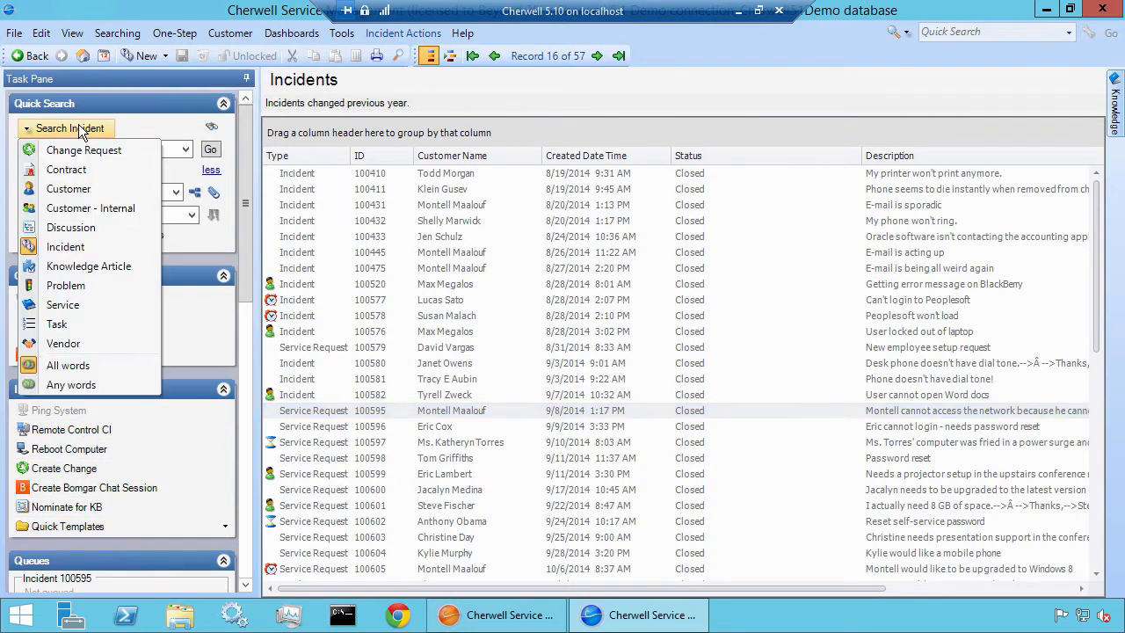
left_click(88, 208)
left_click(211, 149)
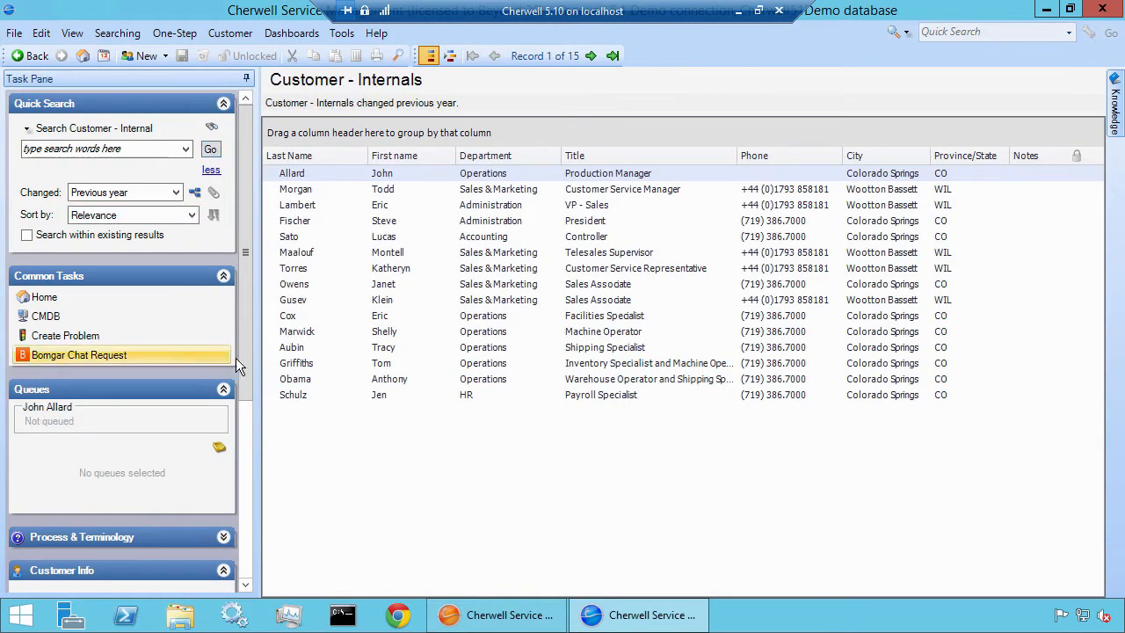
left_click_drag(245, 376, 227, 347)
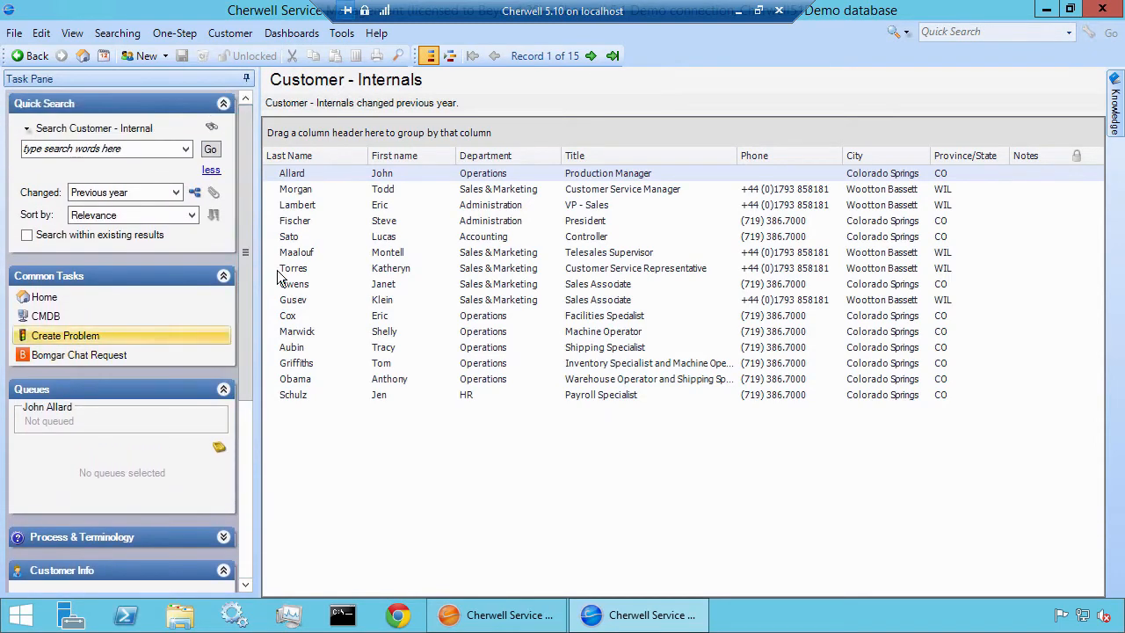
Select the Customer Service Manager's record and check which e-mail commands are offered for the current customer
left_click(317, 192)
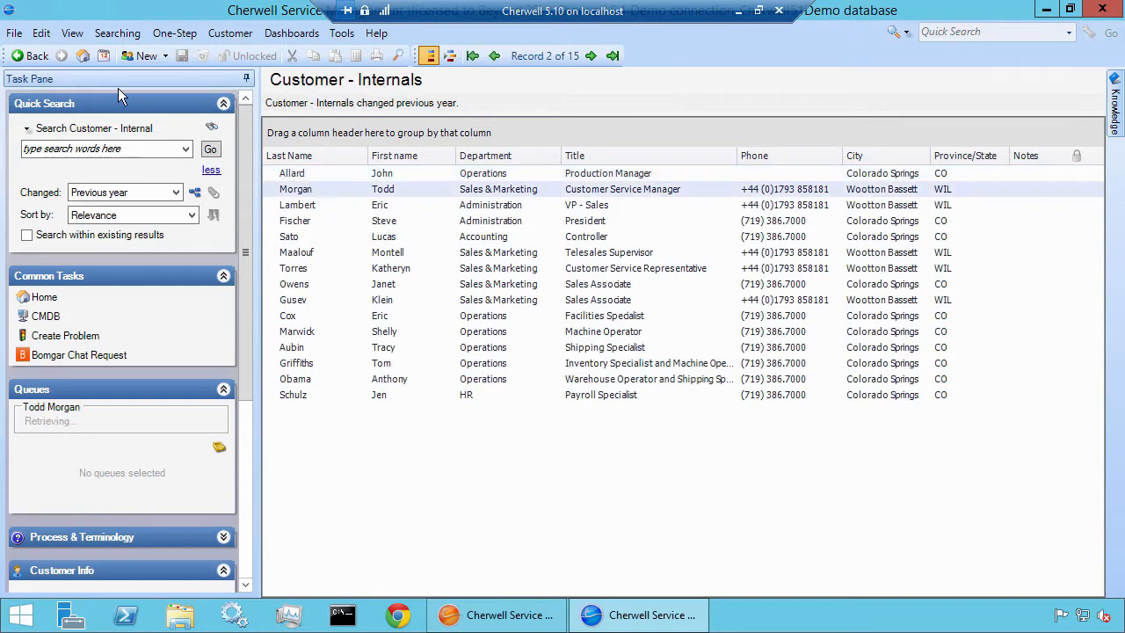
left_click(15, 34)
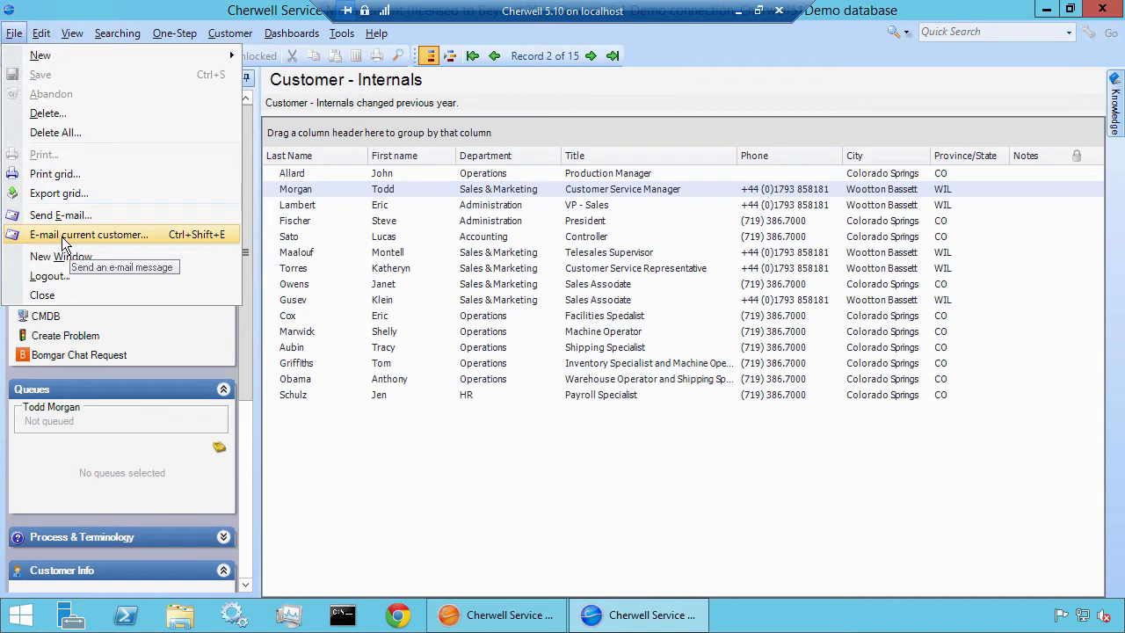
left_click(428, 189)
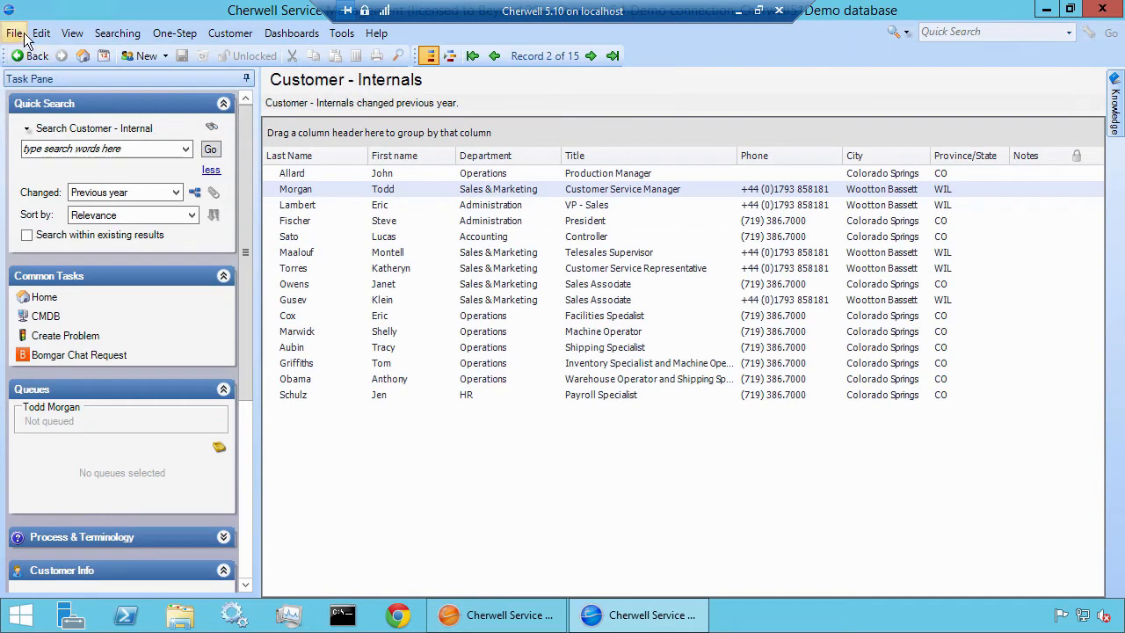
Open the Customer Service Manager's employee record and, from its Manager field, open the manager's own record
double_click(364, 192)
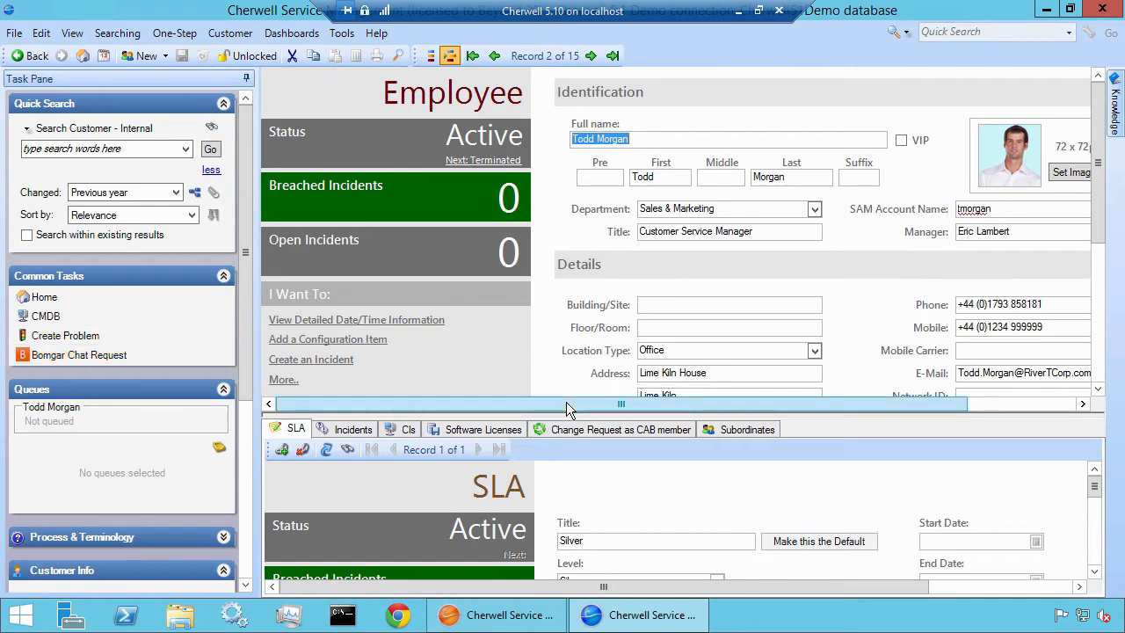
left_click_drag(596, 410, 757, 405)
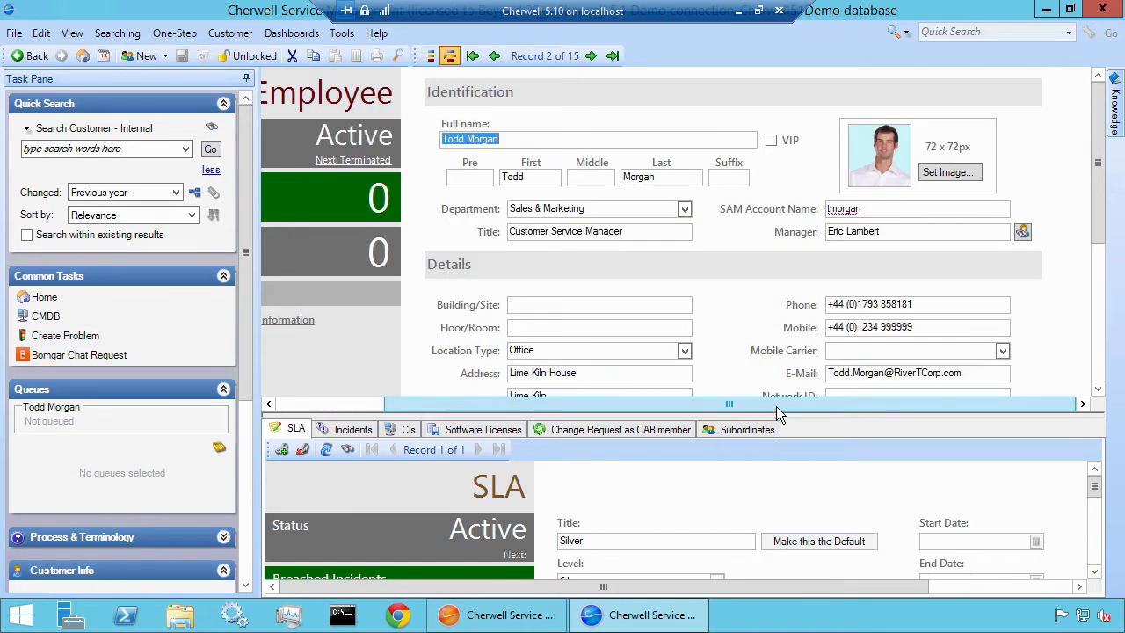
left_click(1023, 233)
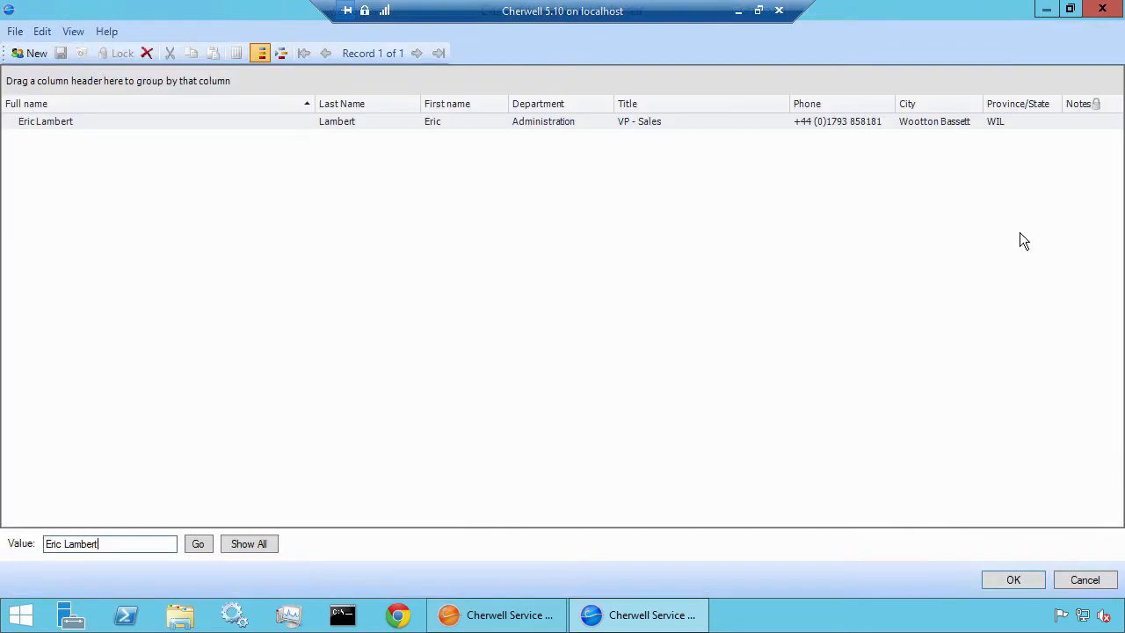
right_click(64, 119)
left_click(99, 148)
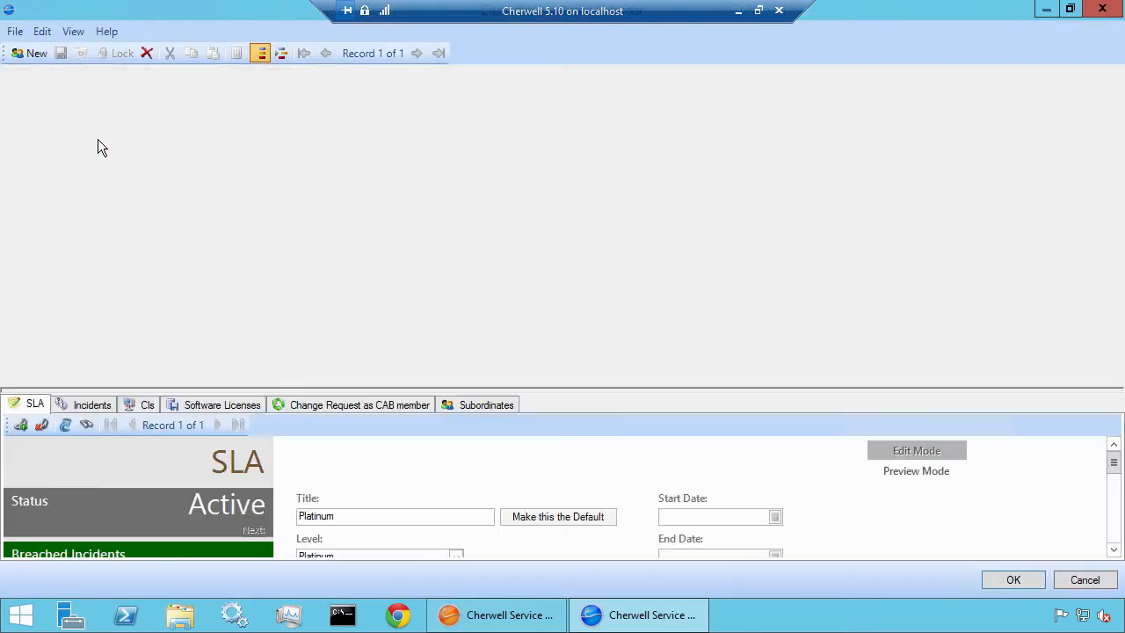
Examine the manager's record for e-mail commands and the E-Mail field, and cancel the lookup without changes
scroll(934, 288, "down", 2)
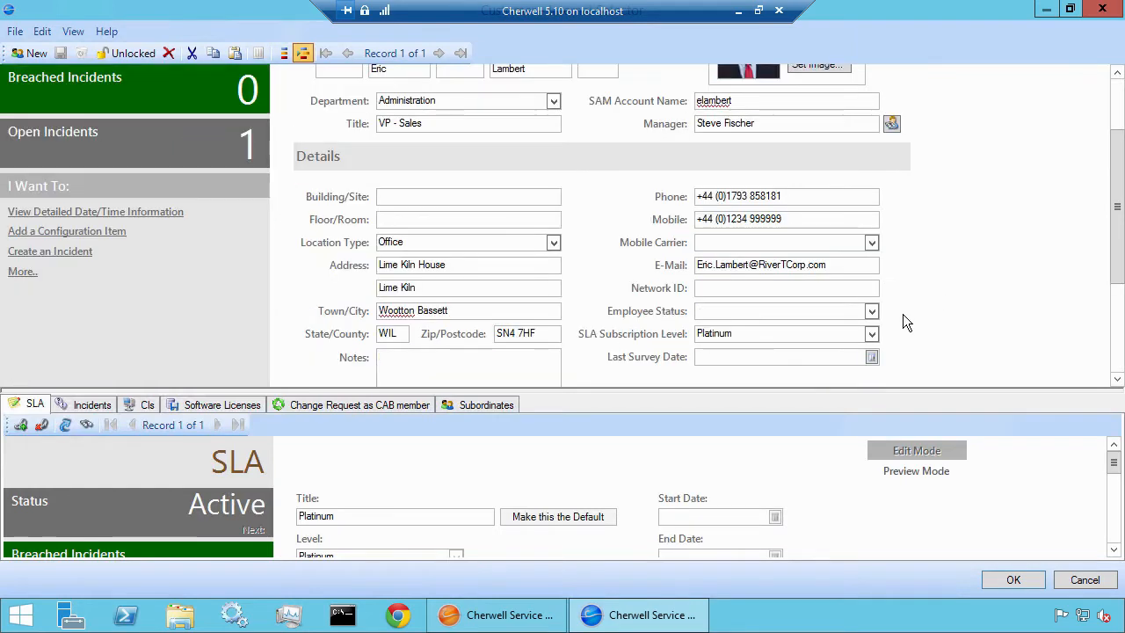
left_click(15, 31)
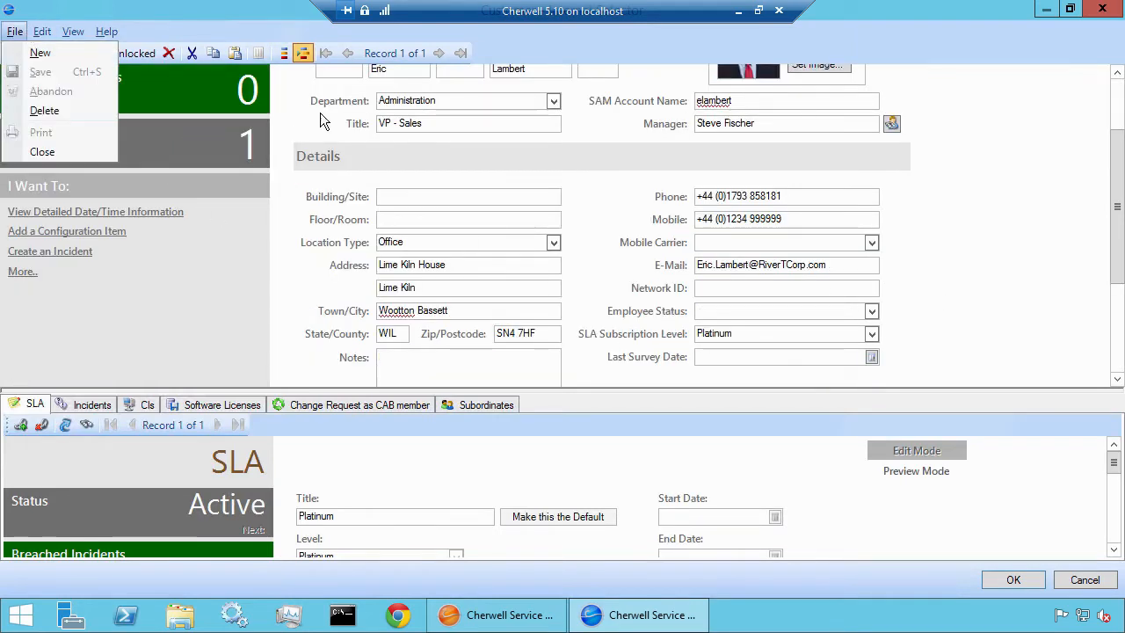
mouse_move(73, 31)
left_click(418, 165)
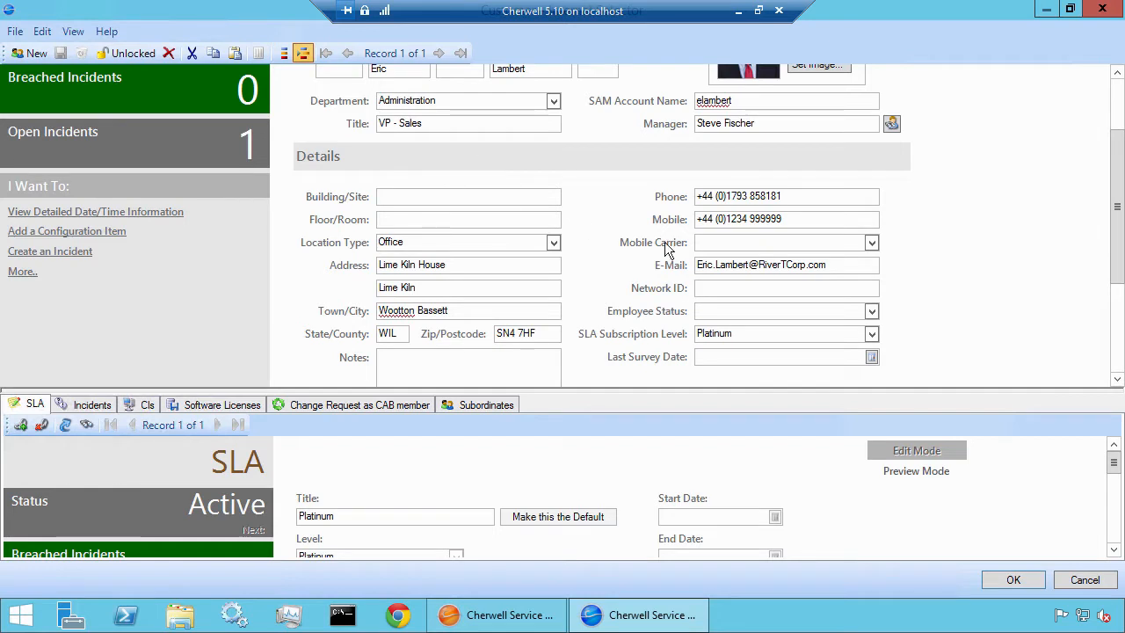
left_click_drag(869, 264, 720, 265)
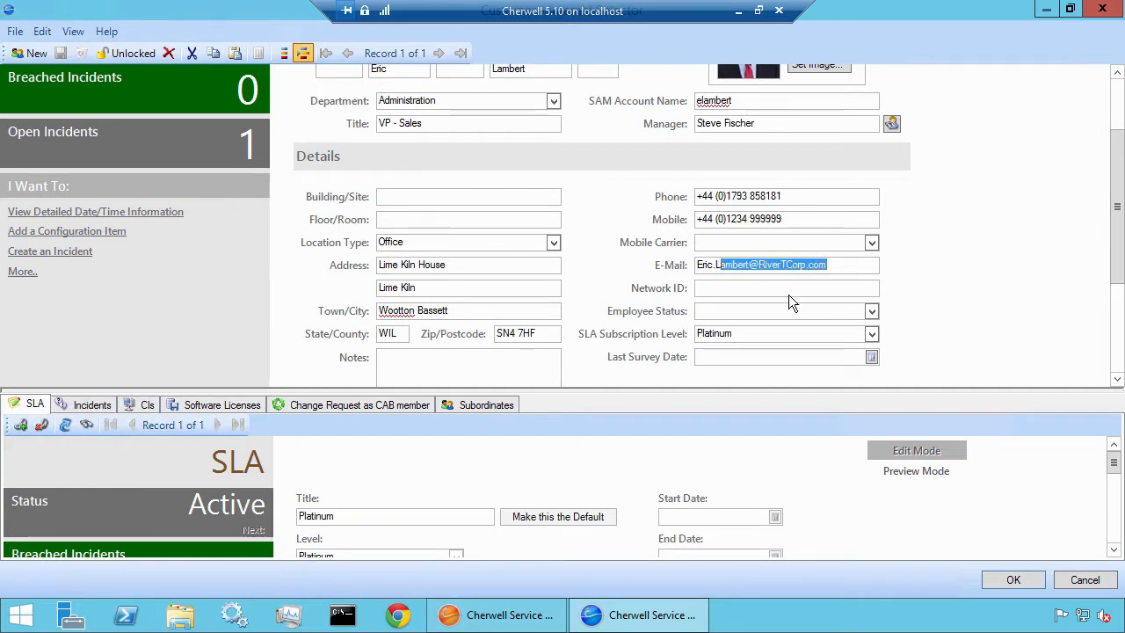
left_click(1095, 586)
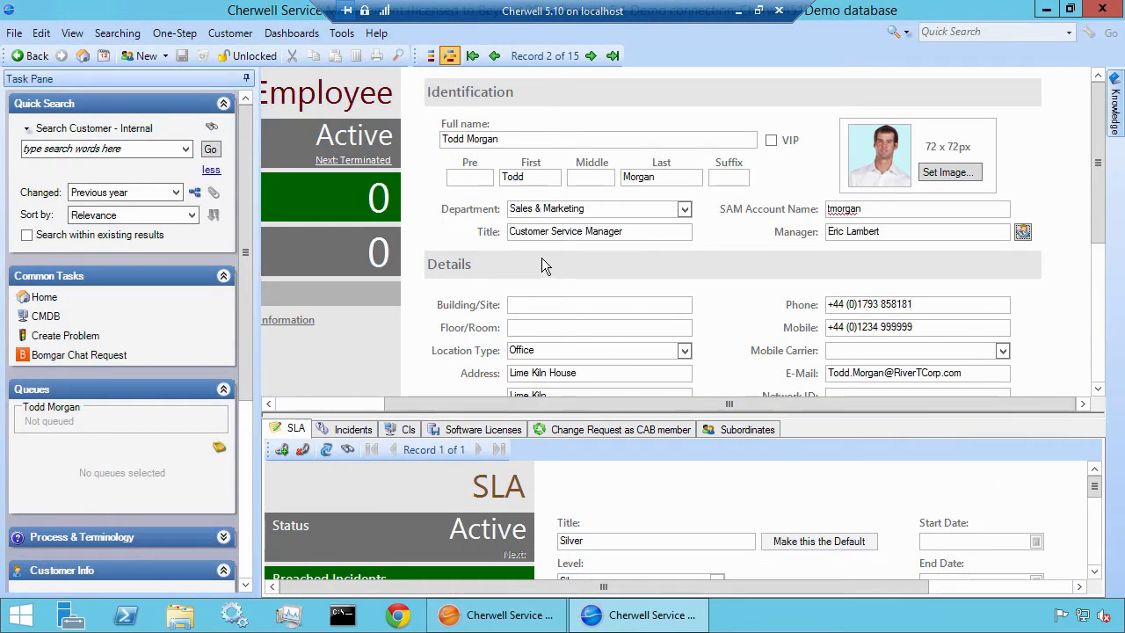
Switch to Cherwell Service Management Administrator and open the Task Pane actions for the Customer - Internal business object
left_click(512, 615)
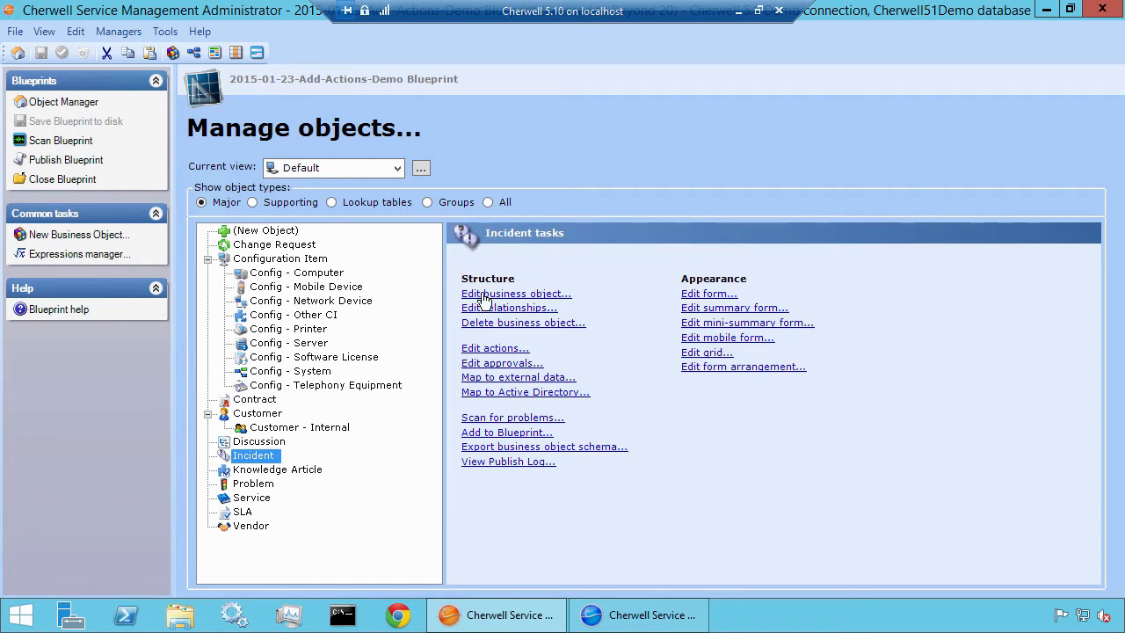
left_click(330, 431)
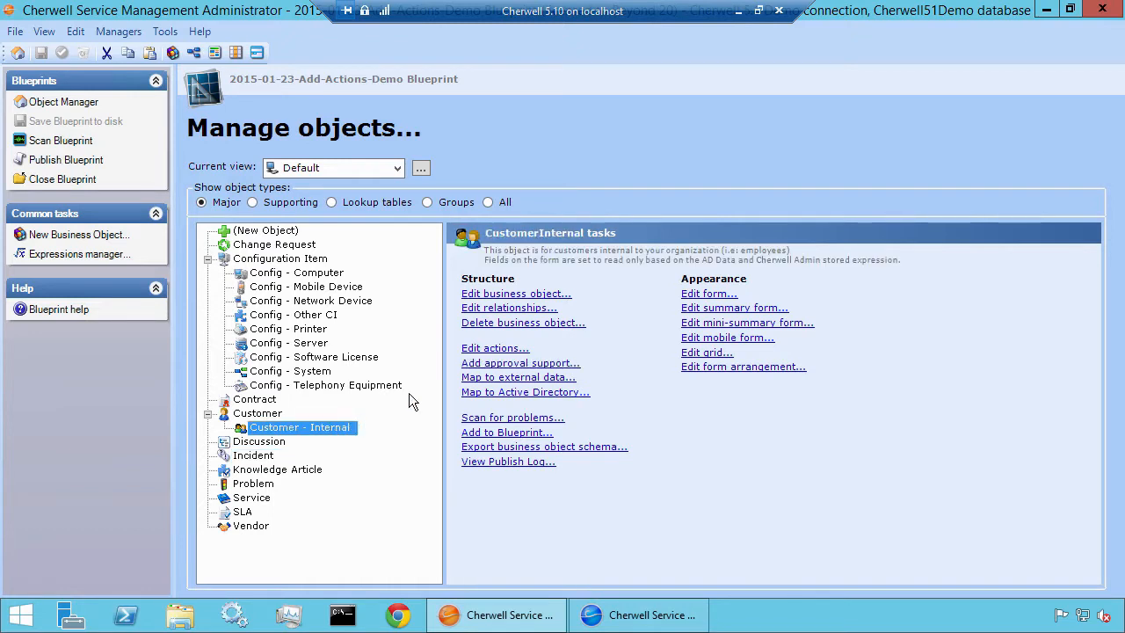
left_click(482, 352)
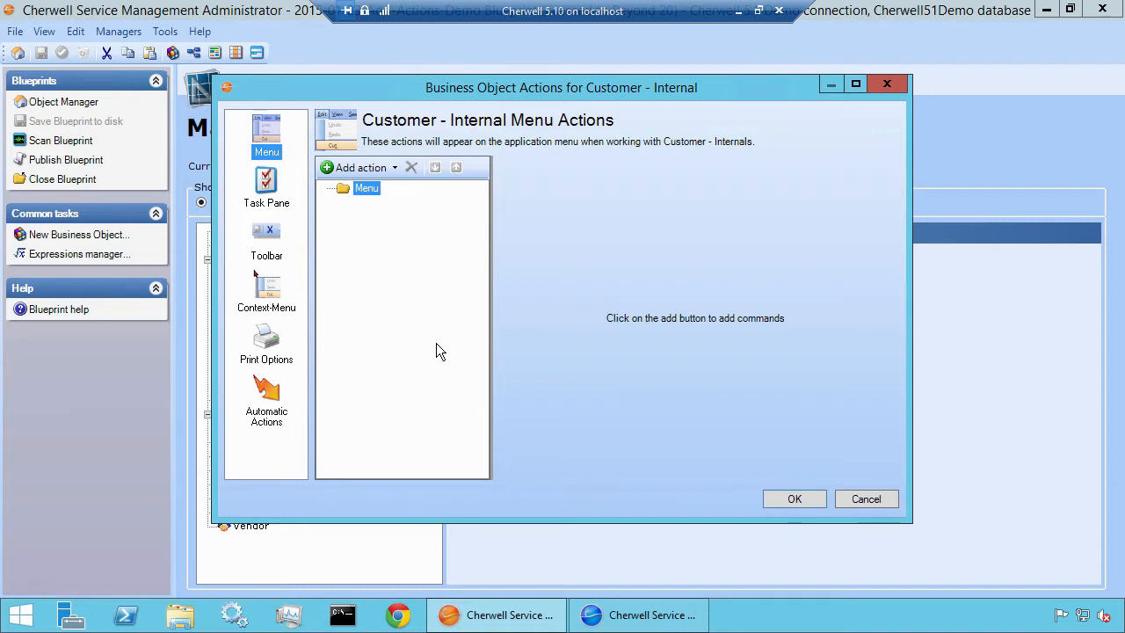
left_click(272, 191)
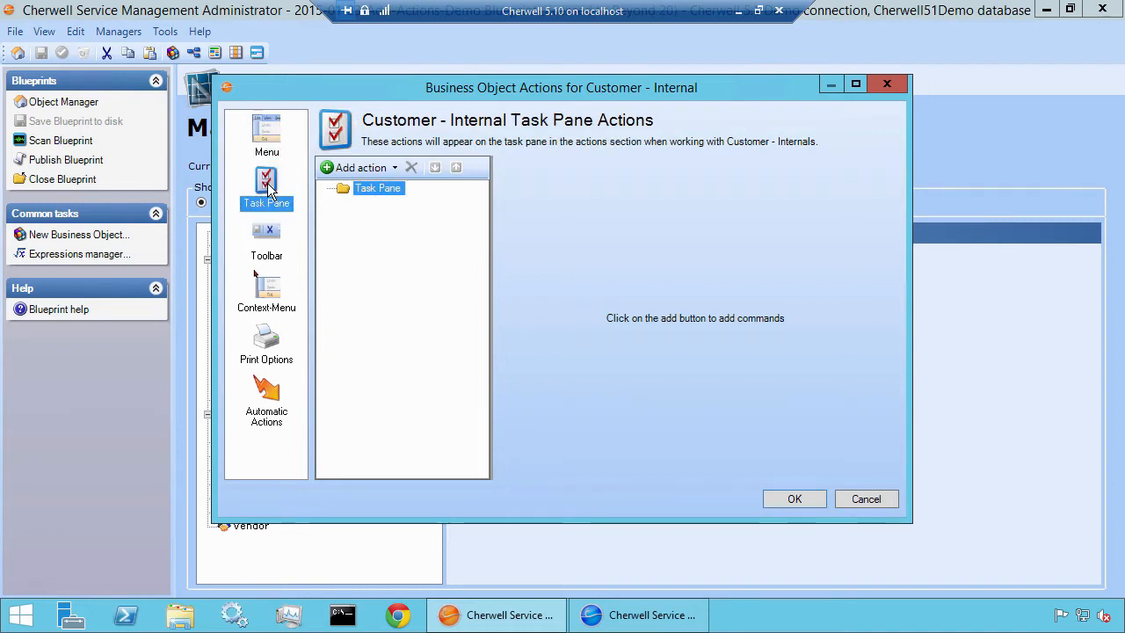
left_click(628, 615)
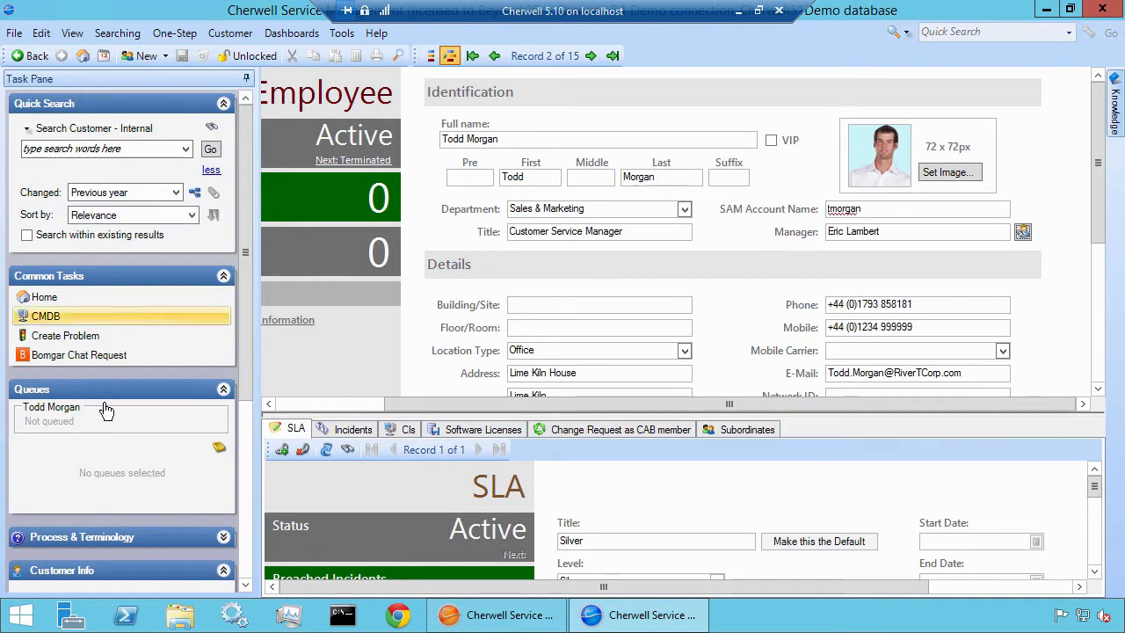
left_click(486, 618)
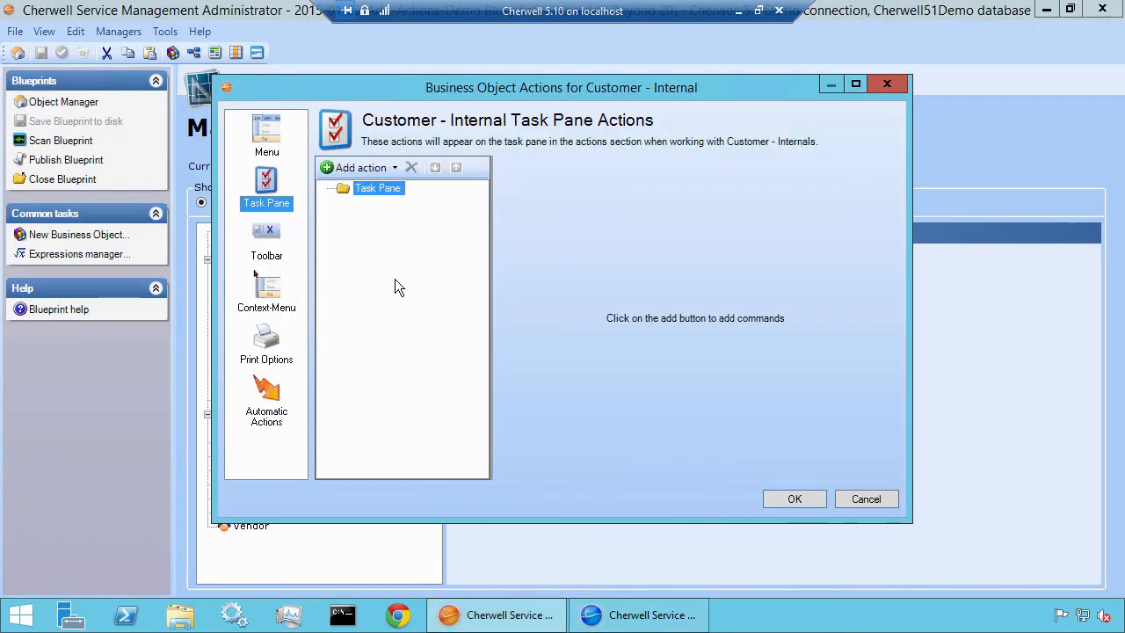
Add a One-Step action to the Task Pane and create a new One-Step in the Blueprint folder
left_click(394, 168)
left_click(395, 188)
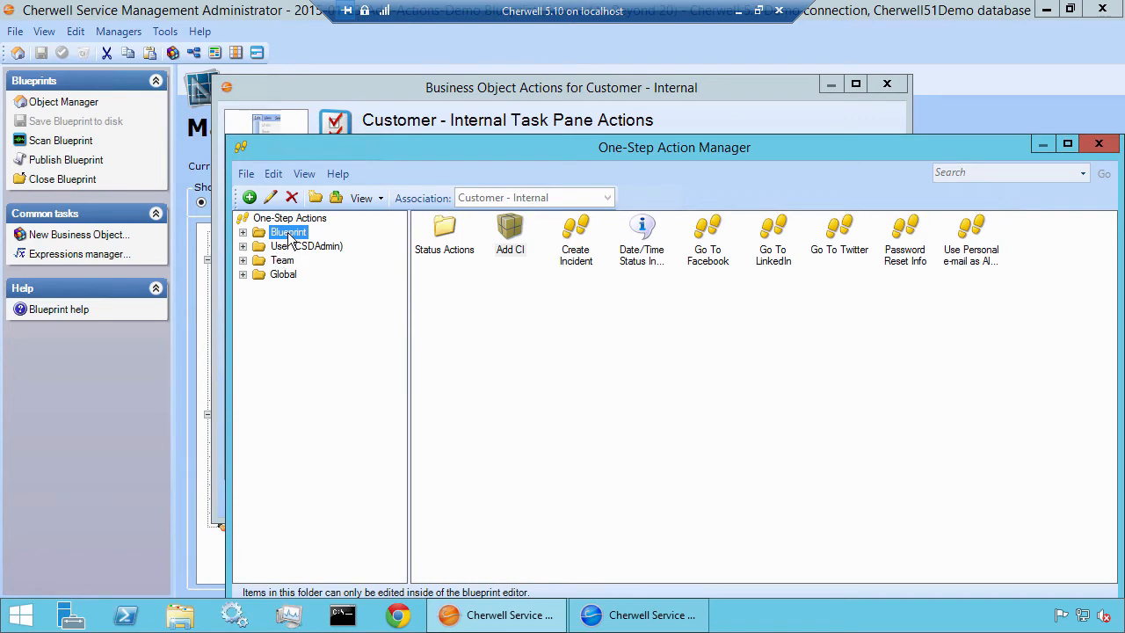
right_click(466, 314)
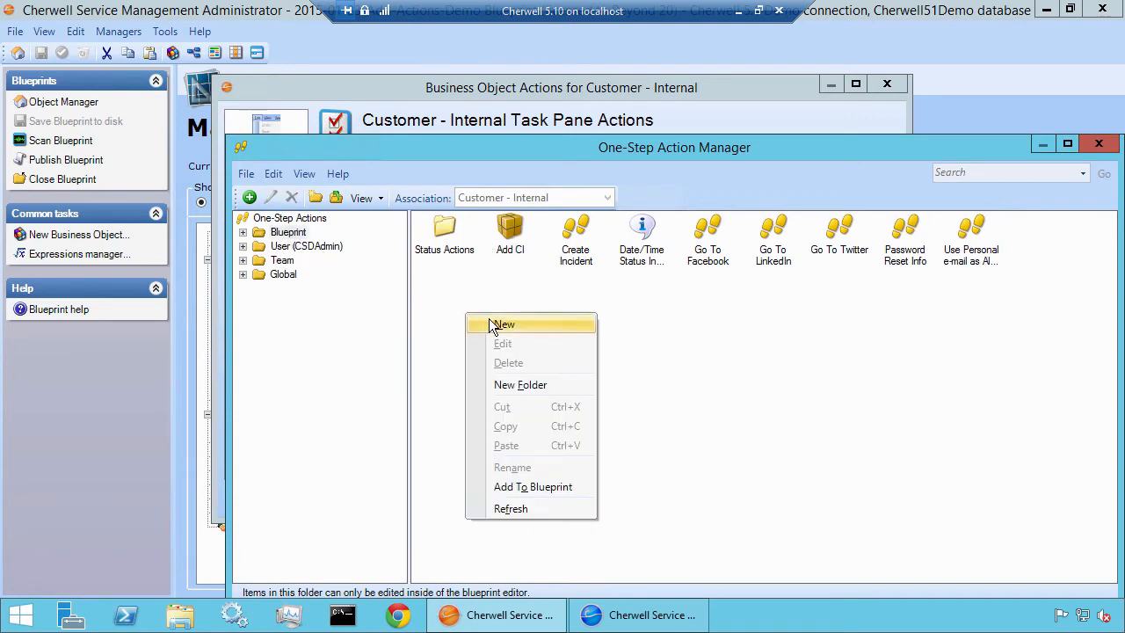
left_click(494, 324)
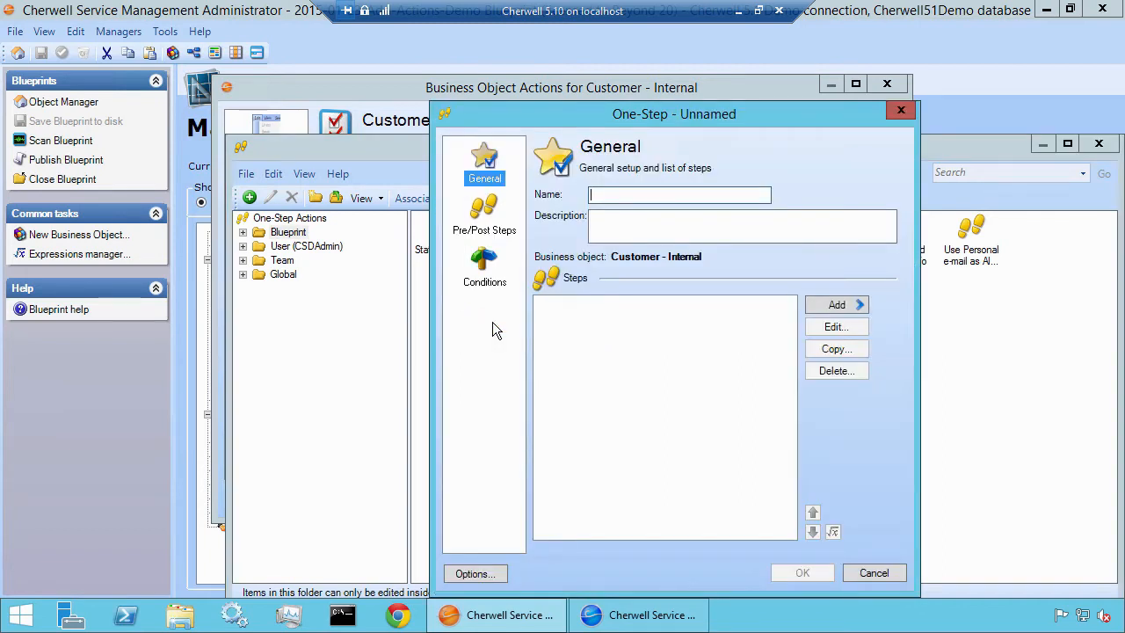
Set the One-Step's custom image to mail2.png from the built-in 48x48 images
left_click(487, 574)
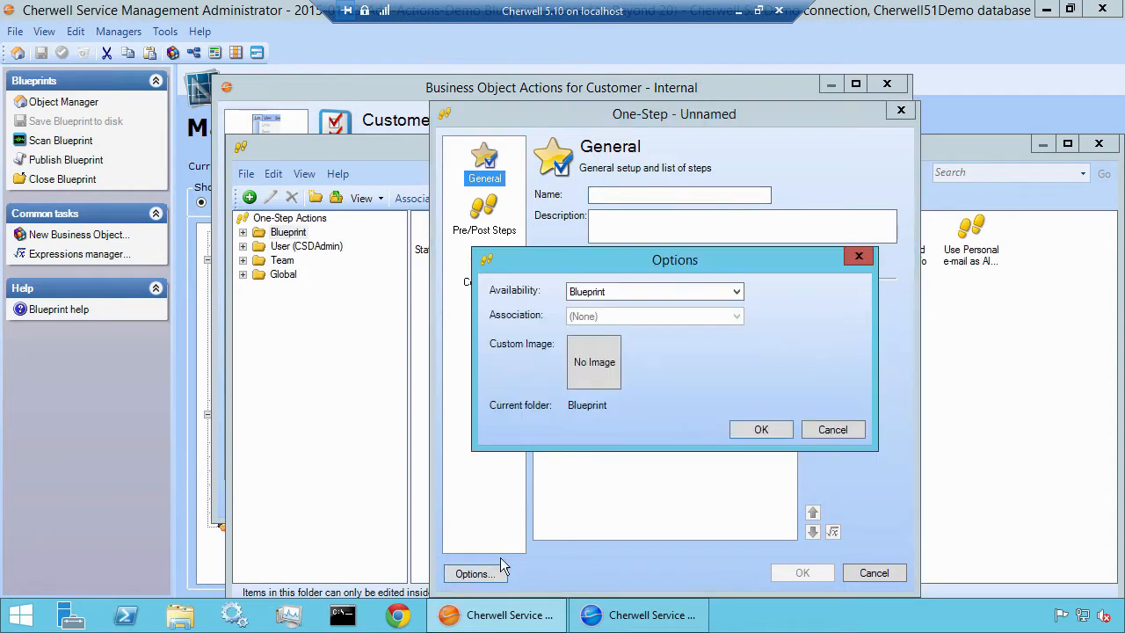
left_click(608, 348)
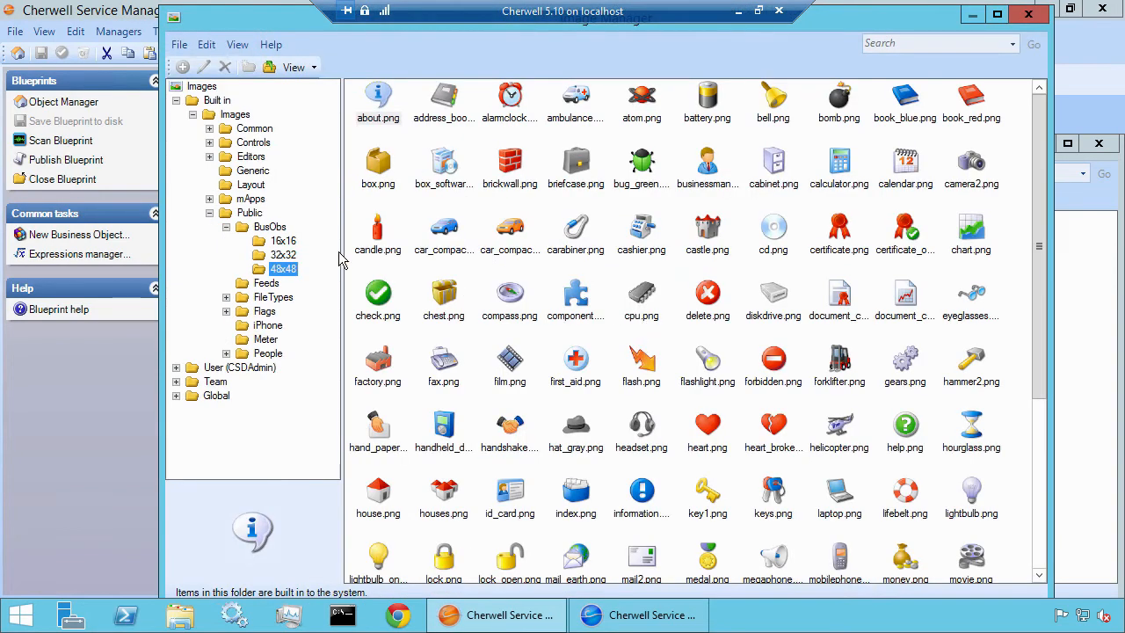
left_click(644, 563)
scroll(644, 563, "down", 1)
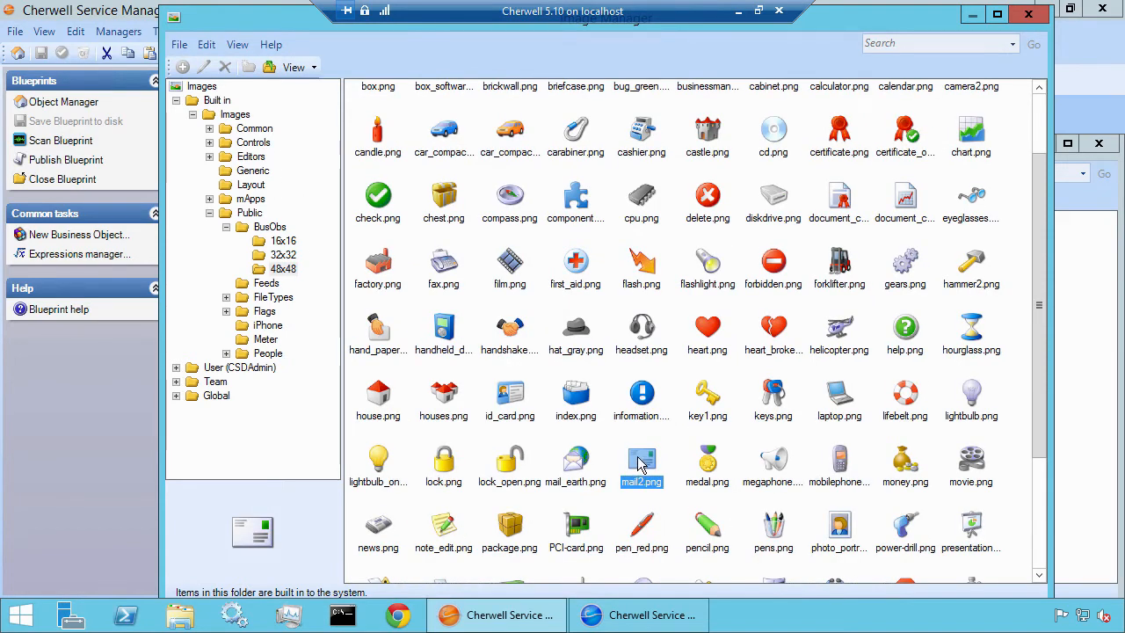
double_click(641, 464)
left_click(740, 430)
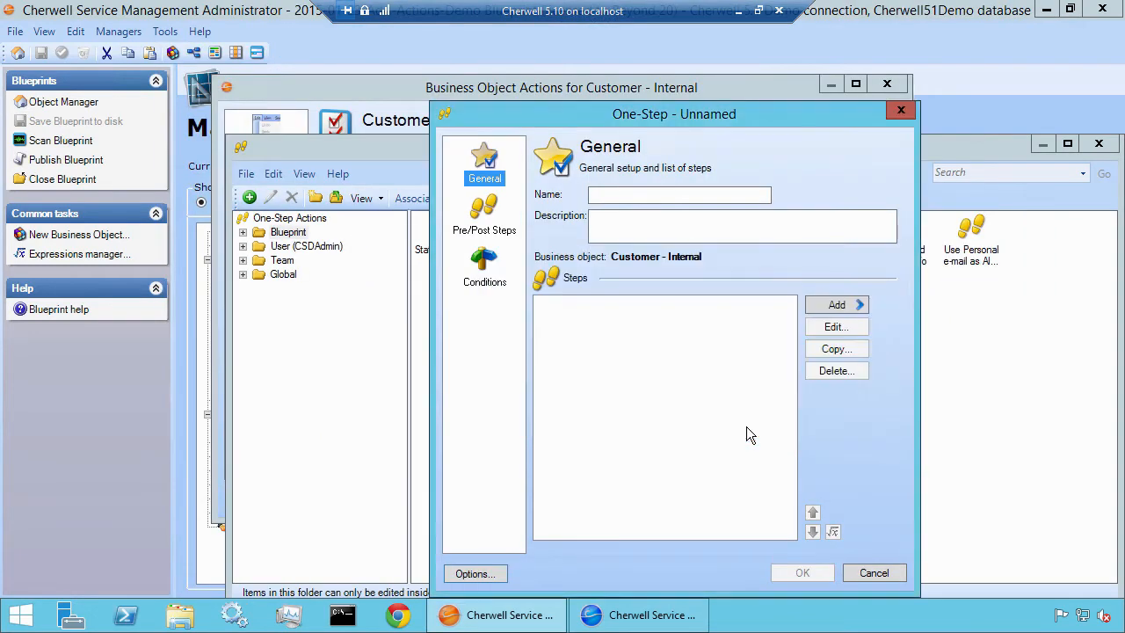
Name the new One-Step E-mail Customer's Manager
left_click(682, 194)
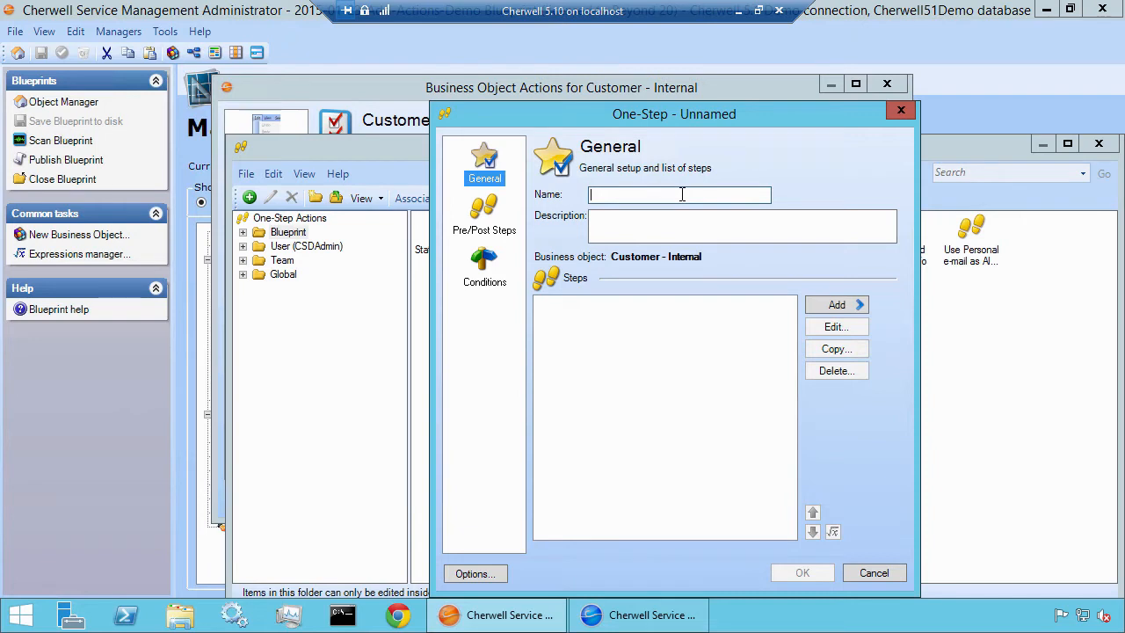
type("E-mail")
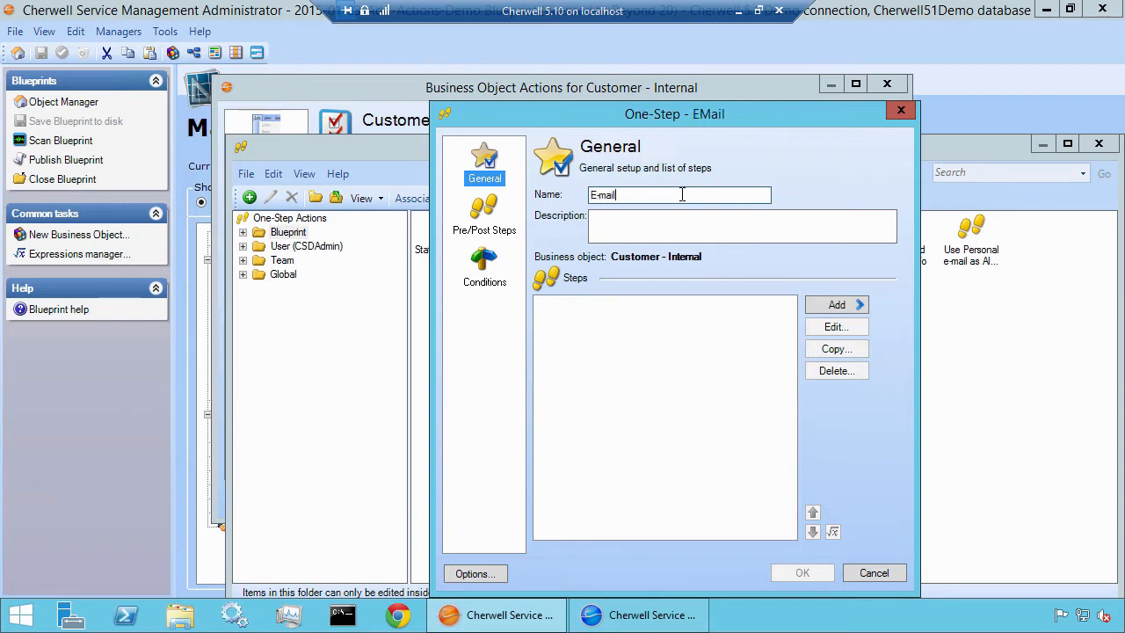
type(" Customer's ")
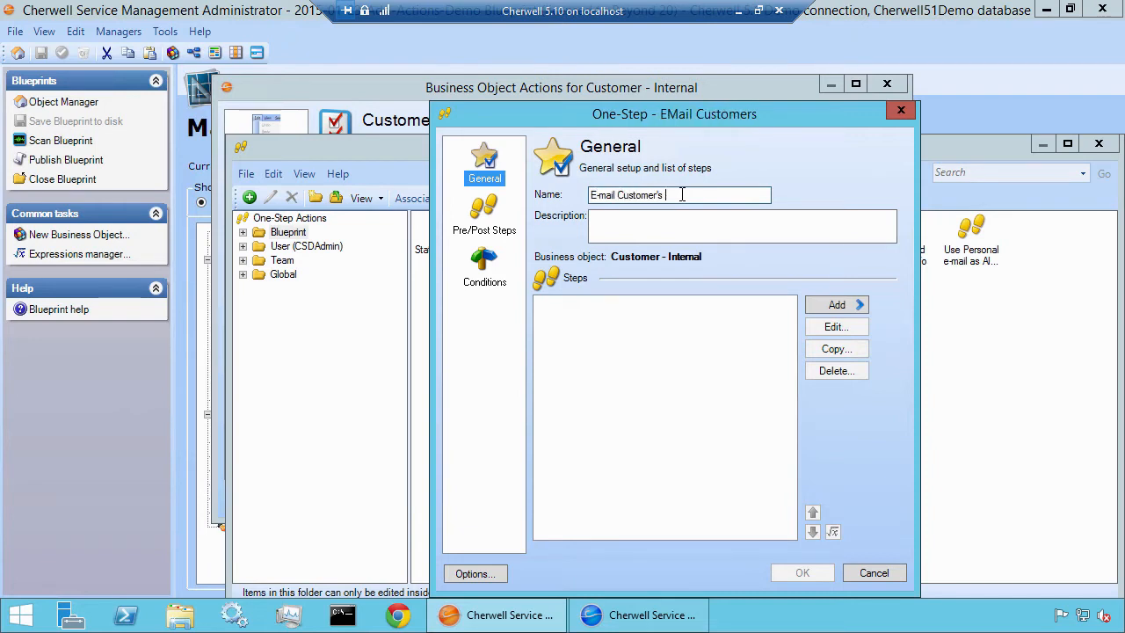
type("Manager")
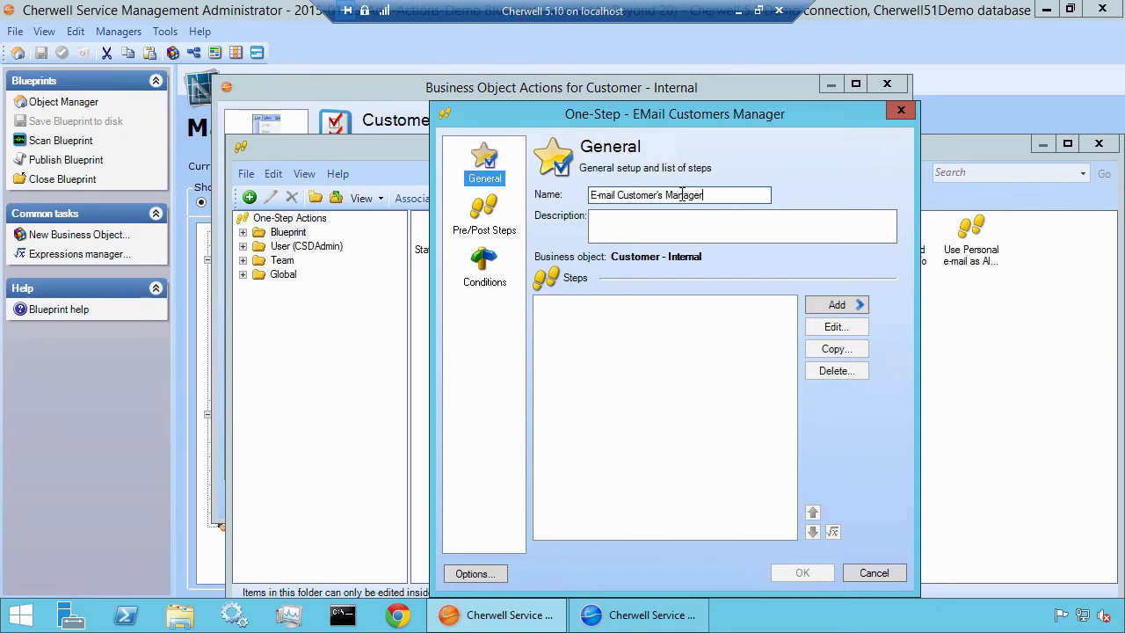
Add a Send an e-mail step addressed to the Email field of the linked manager's Customer - Internal record
left_click(843, 310)
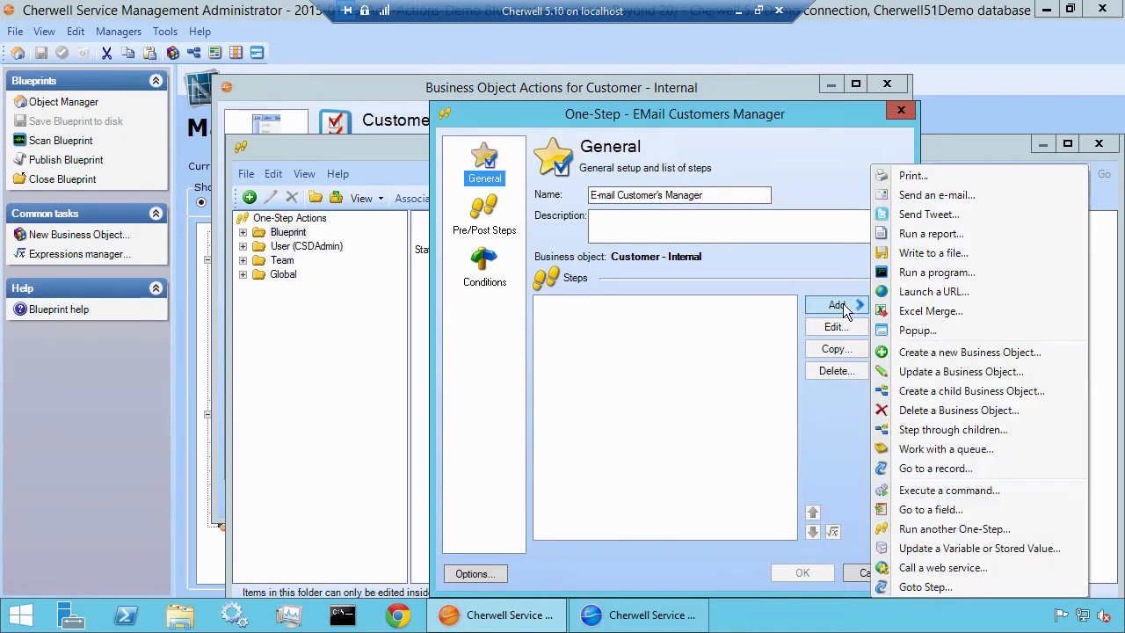
left_click(910, 192)
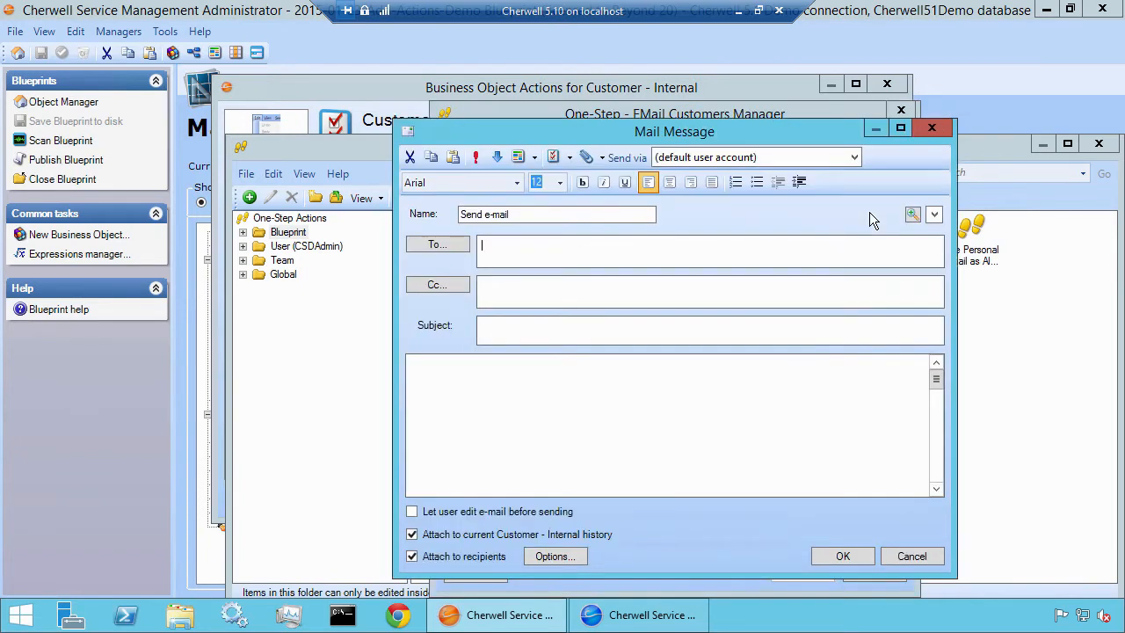
right_click(501, 247)
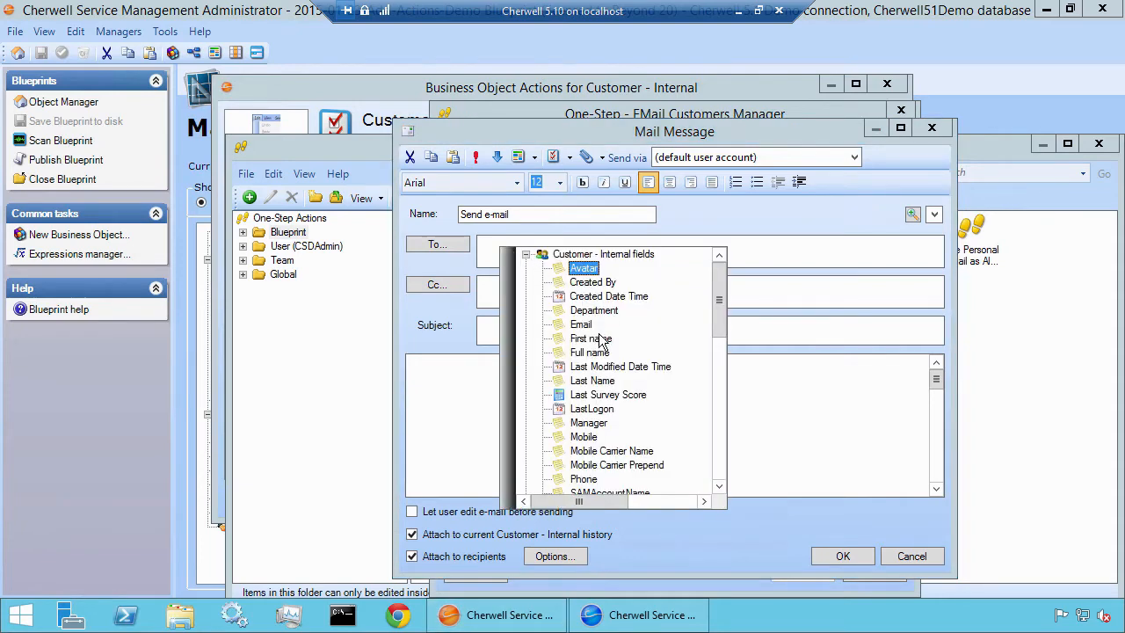
left_click(525, 255)
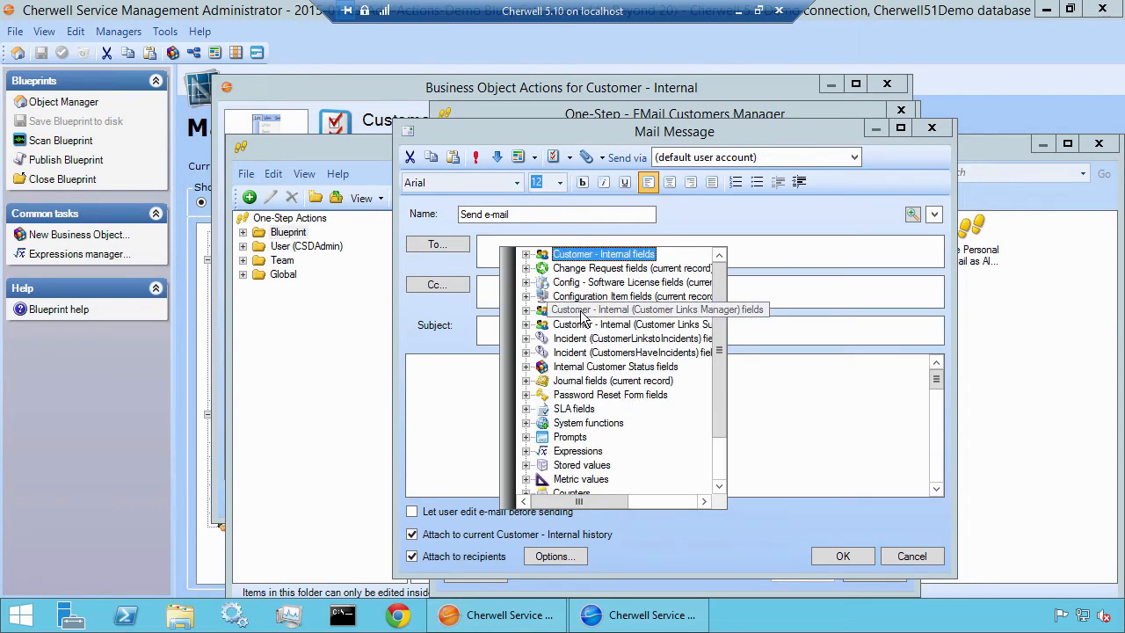
left_click(525, 310)
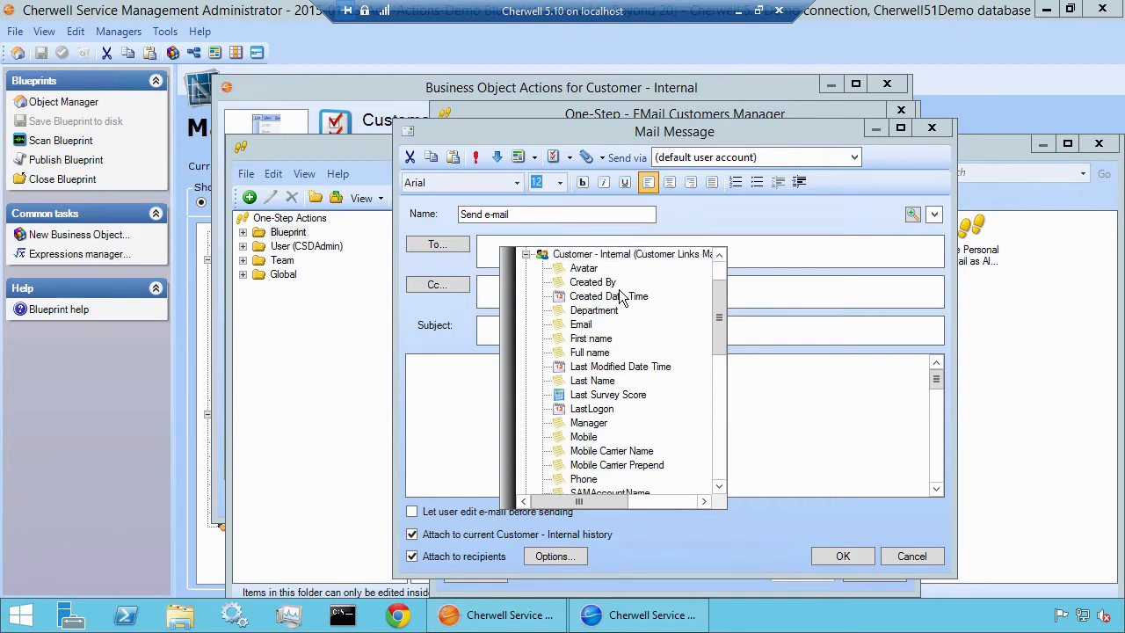
left_click(582, 324)
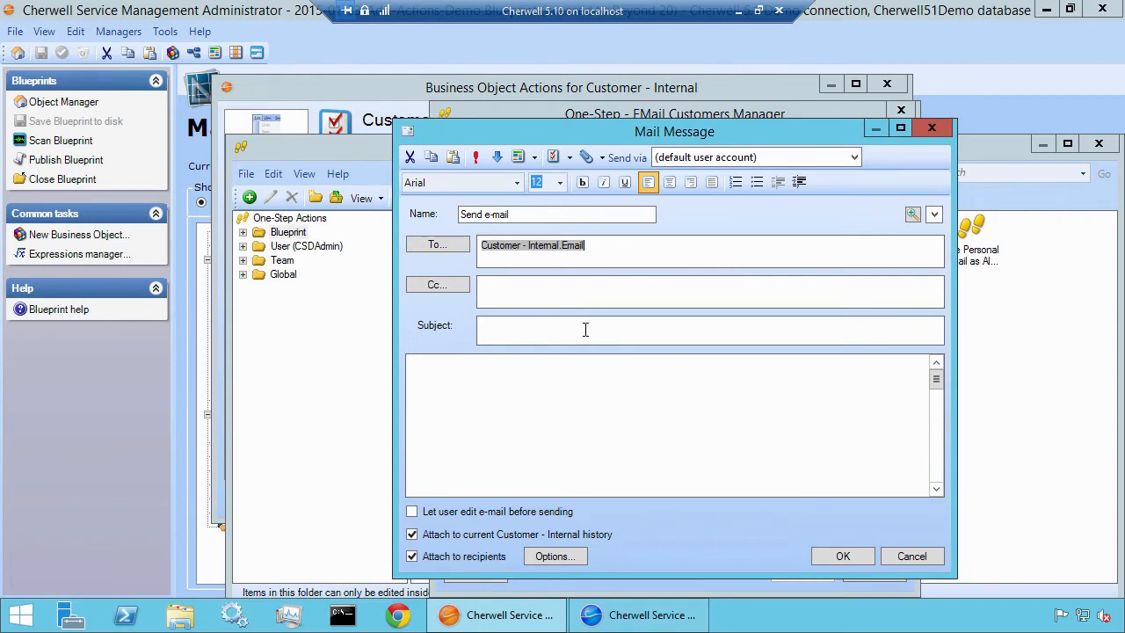
Start the message body with "Dear", the linked manager's Full name field and a comma, followed by a blank line
type("Dear")
right_click(574, 373)
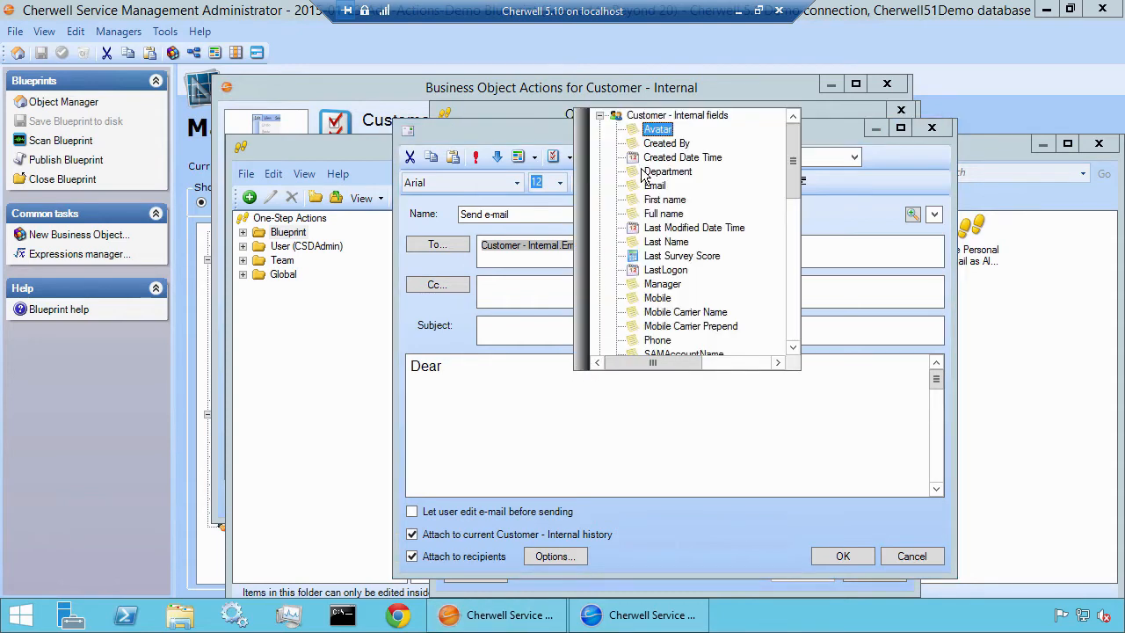
left_click(600, 115)
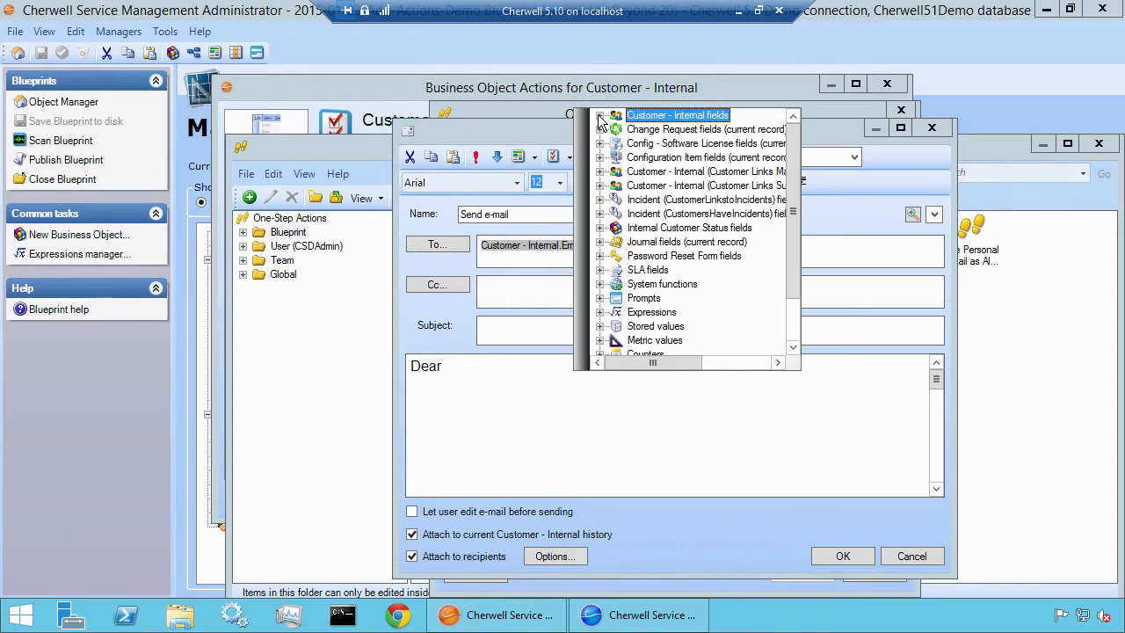
left_click(600, 172)
double_click(659, 214)
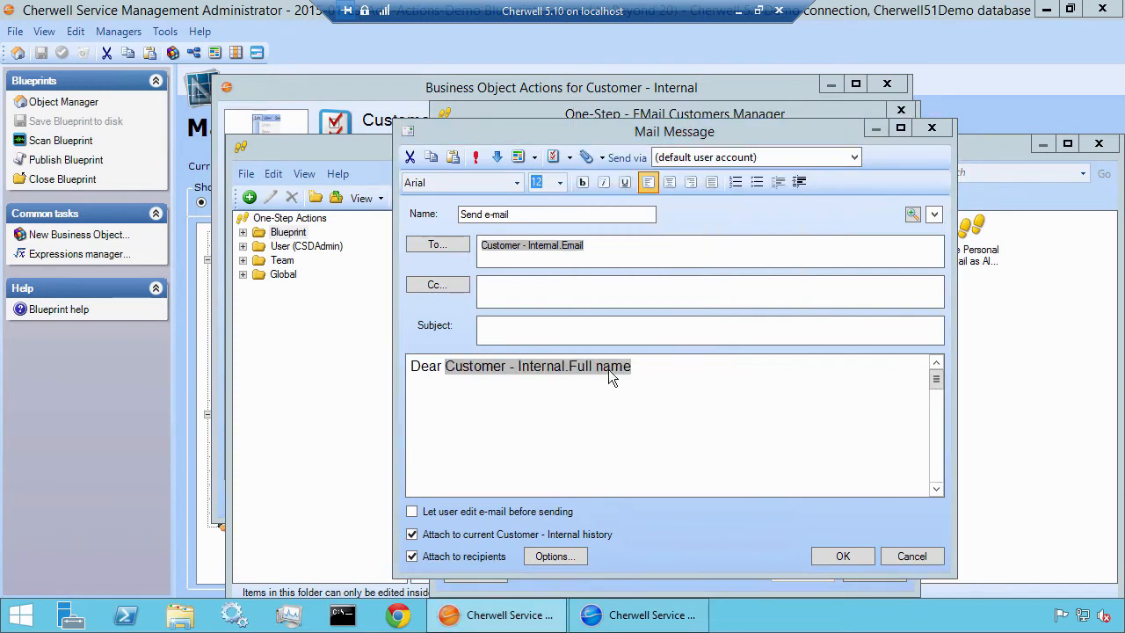
type(",")
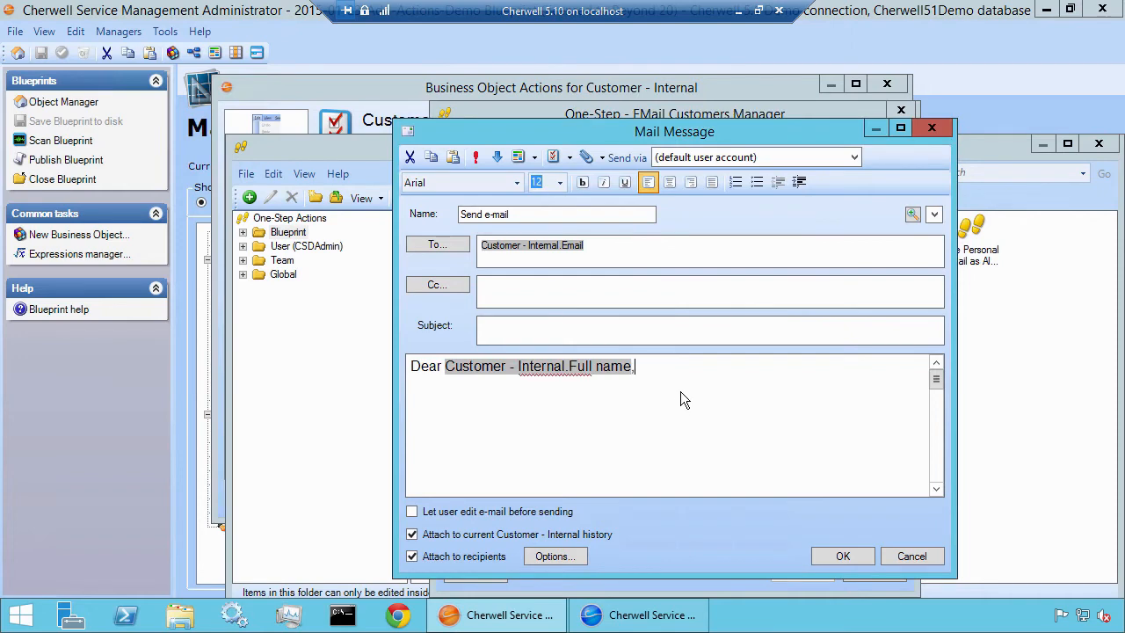
key("Return")
key("Return")
Let the user edit the e-mail before sending, check the recipient attachment options without changing them, and accept the mail message
left_click(464, 519)
left_click(557, 556)
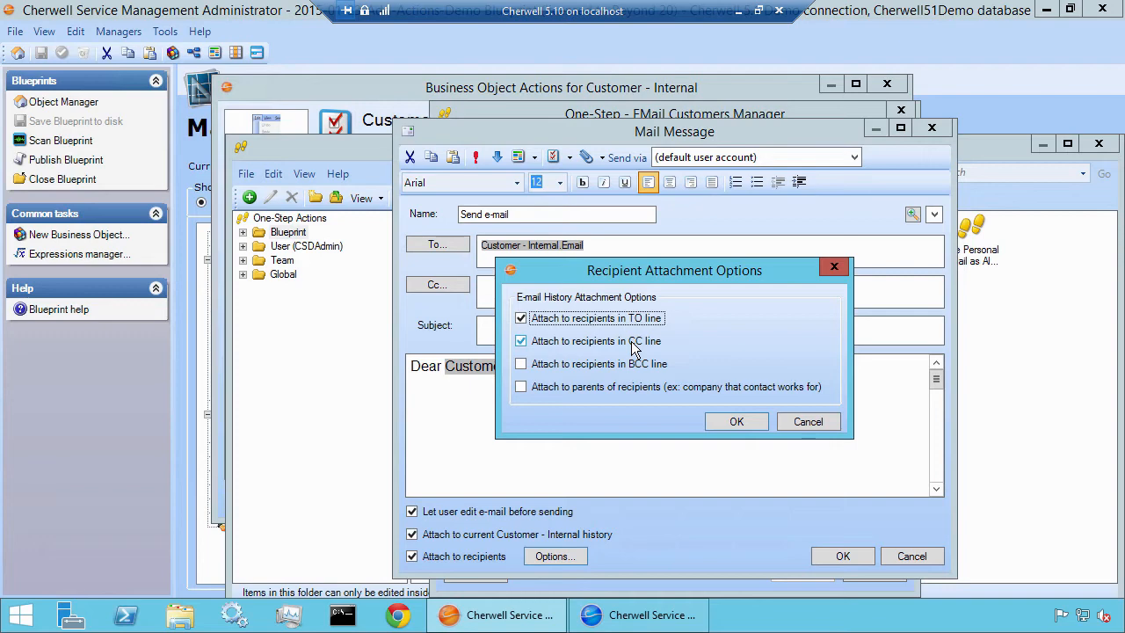
left_click(801, 422)
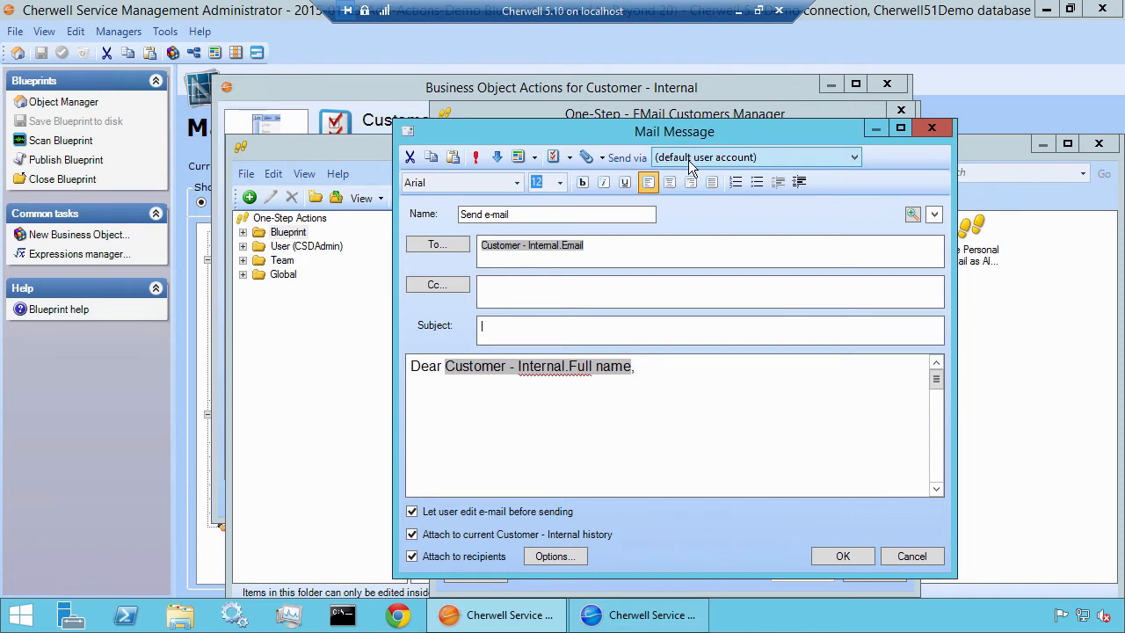
left_click(841, 556)
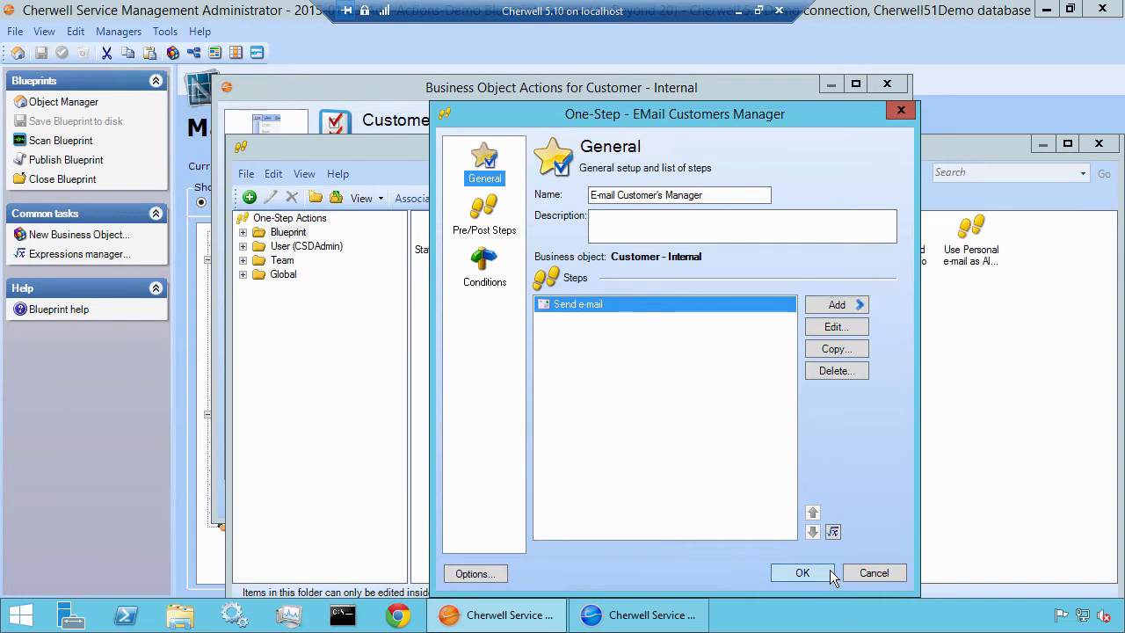
Save the One-Step and assign it to the Task Pane action with the display text E-mail Customer's Manager
left_click(830, 571)
left_click_drag(885, 137, 843, 43)
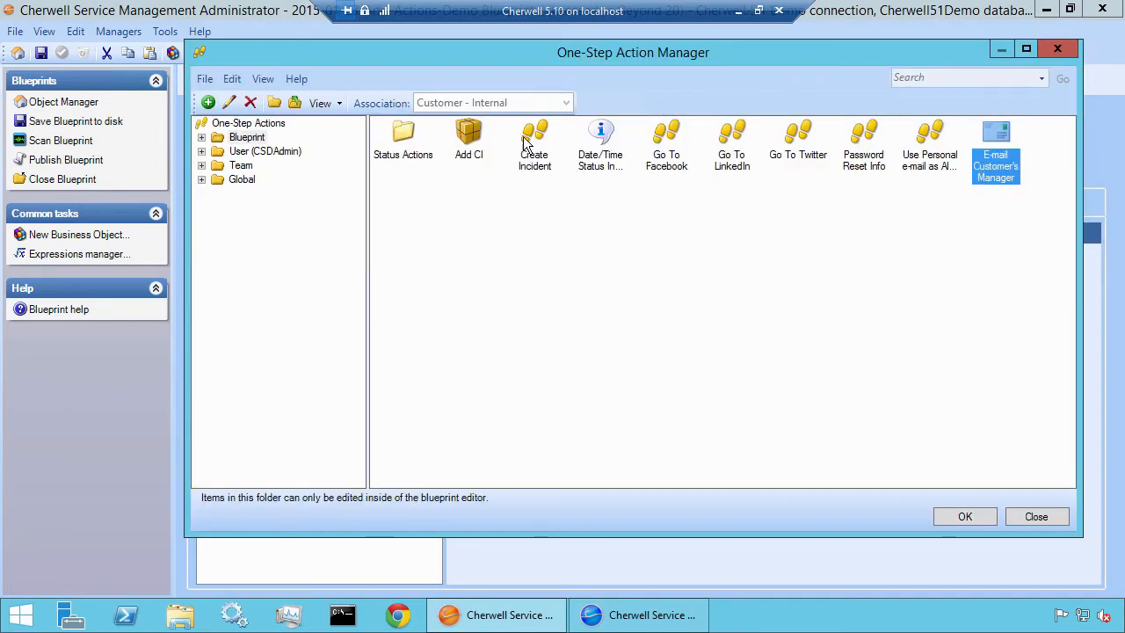
left_click(966, 516)
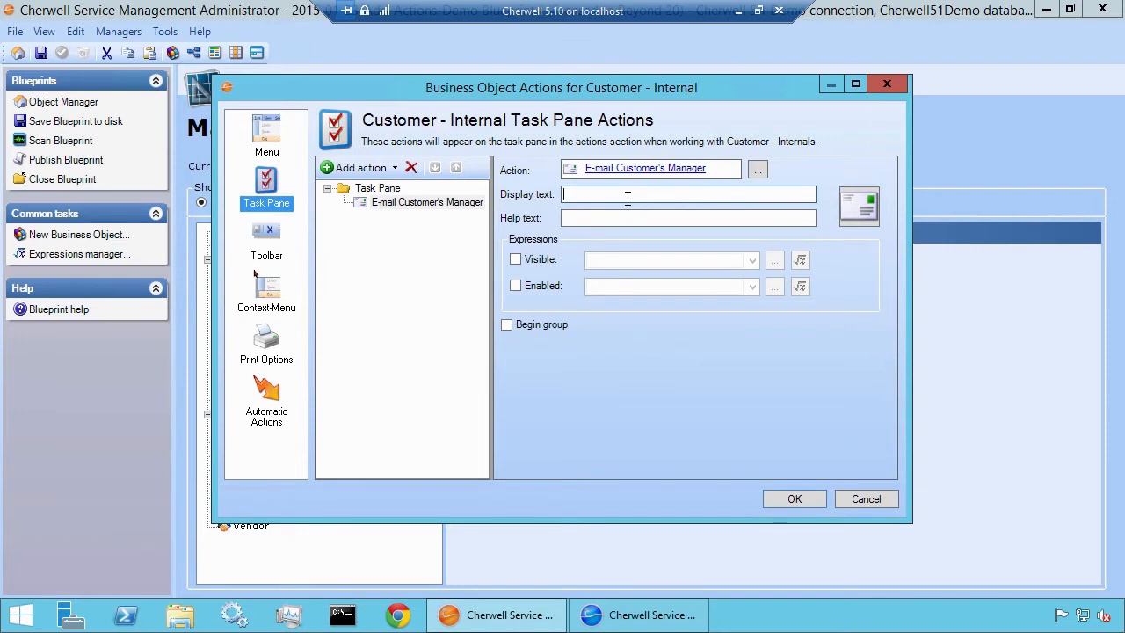
type("E-mail Cus")
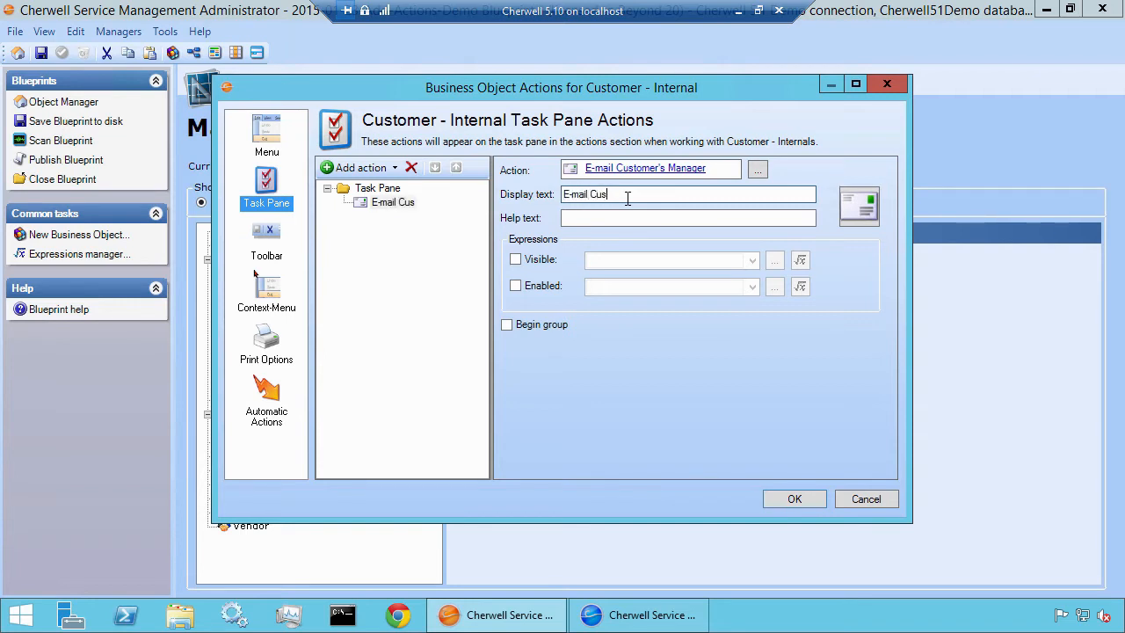
type("tomer's Manager")
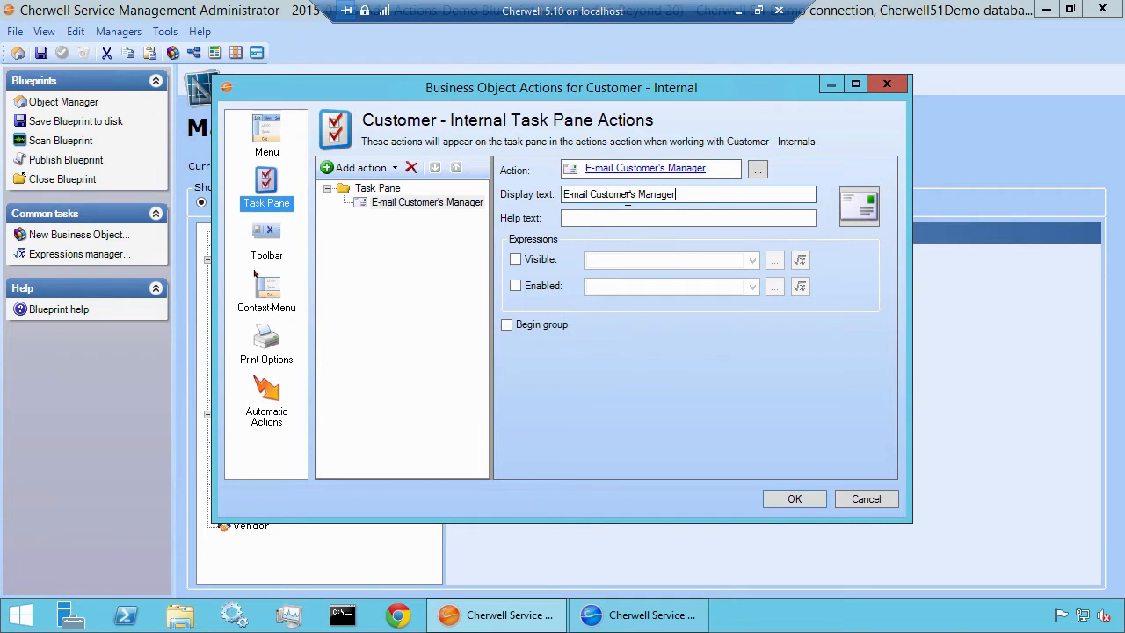
Make the action enabled only when a custom expression finds the linked manager's Email field Not empty
left_click(557, 290)
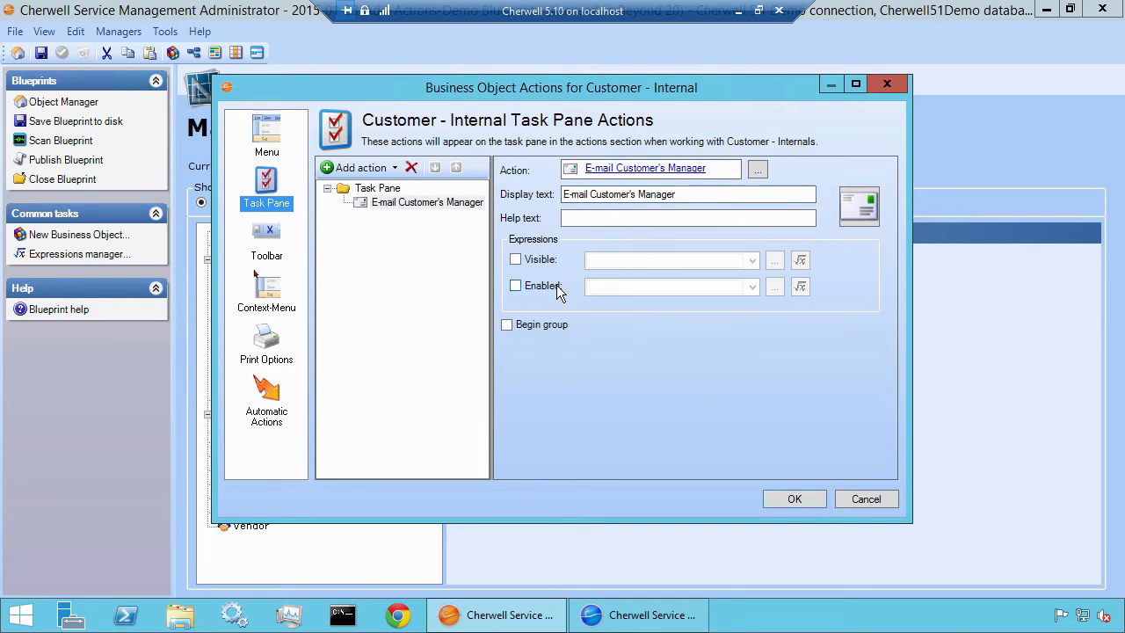
left_click(801, 289)
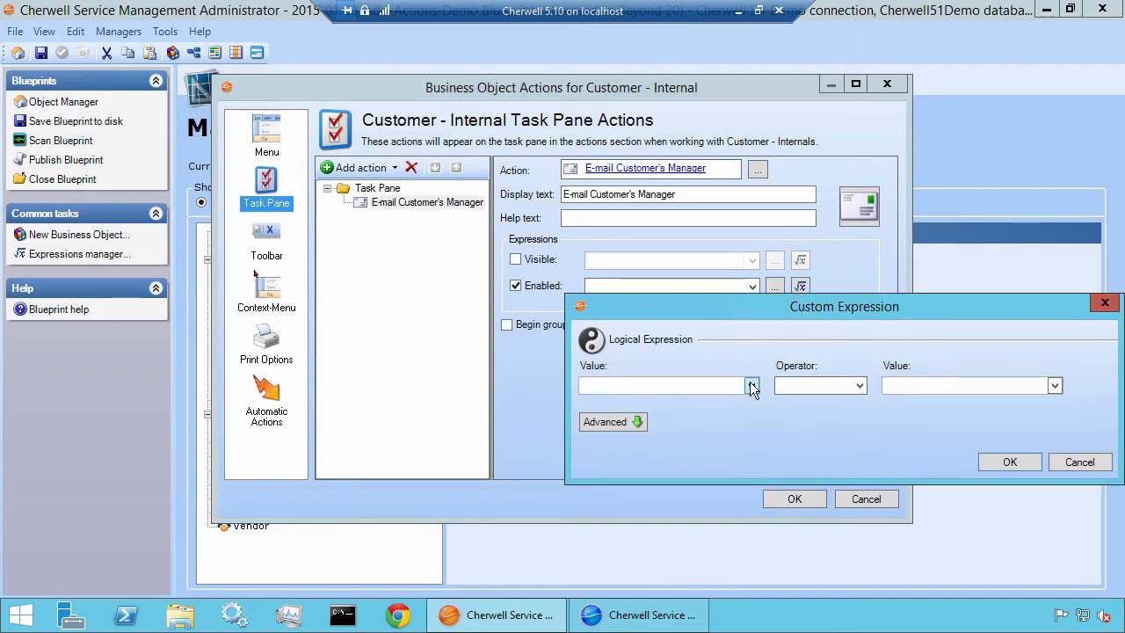
left_click(752, 385)
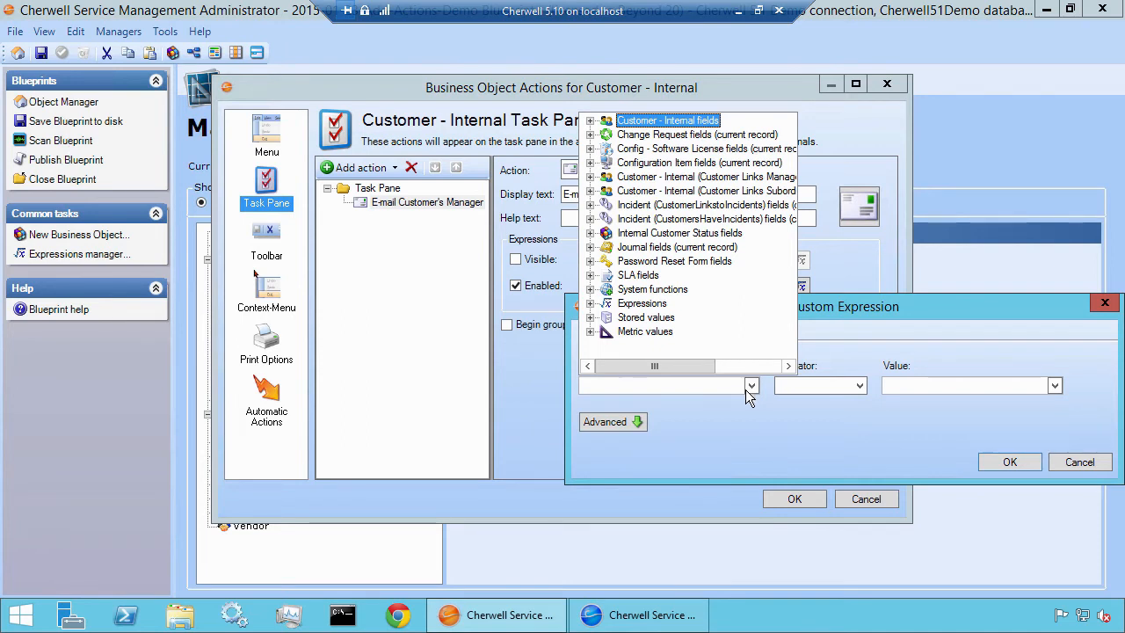
left_click(590, 176)
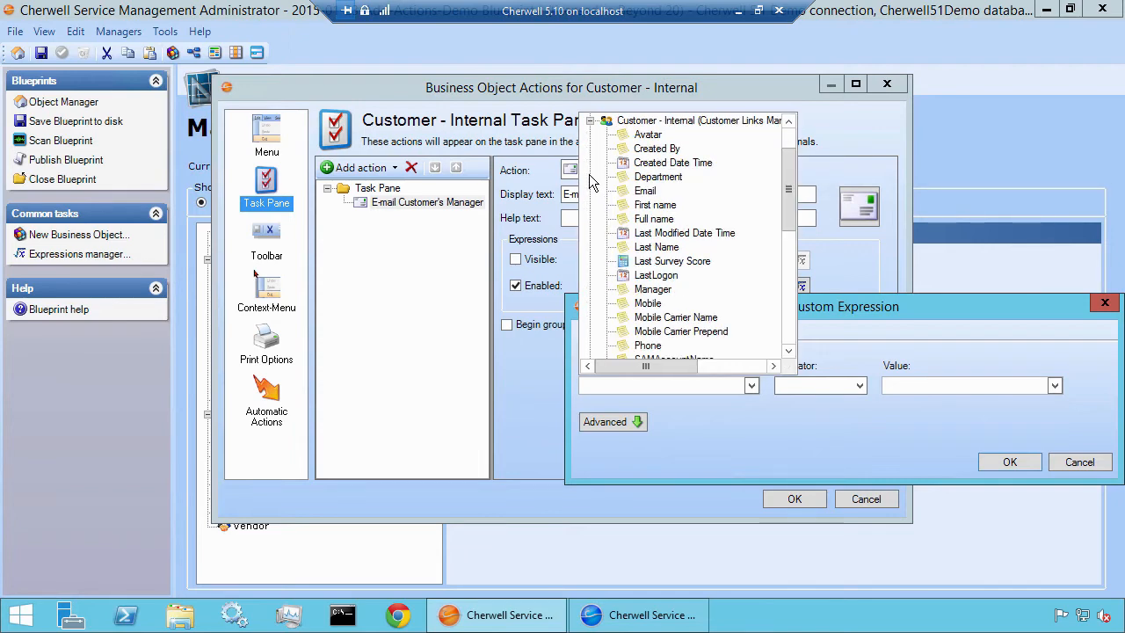
left_click(646, 190)
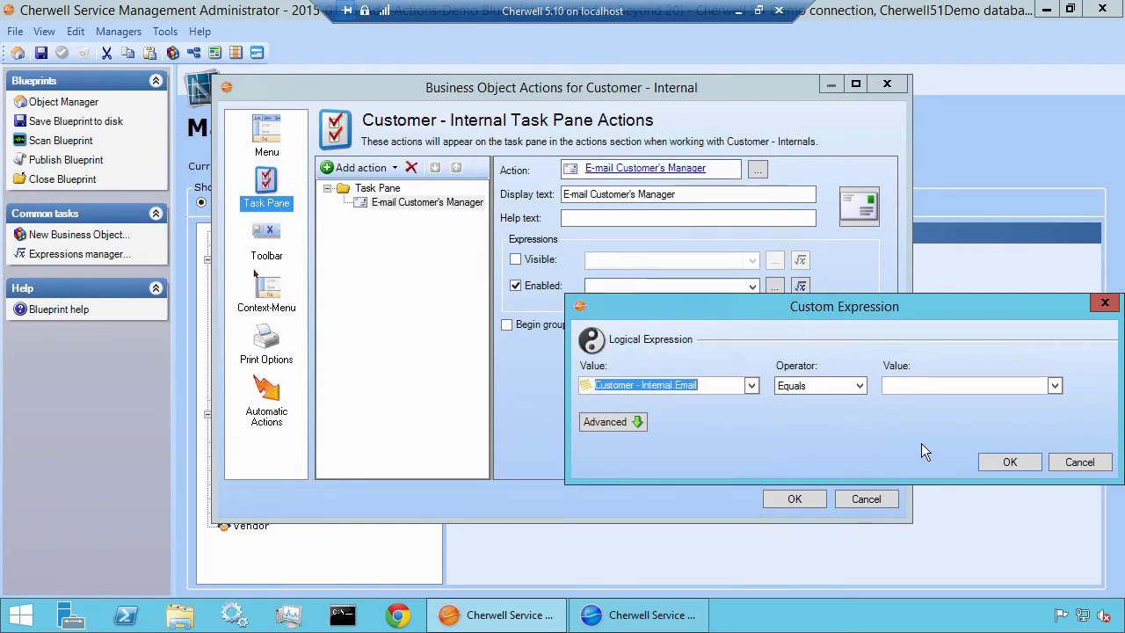
left_click(857, 388)
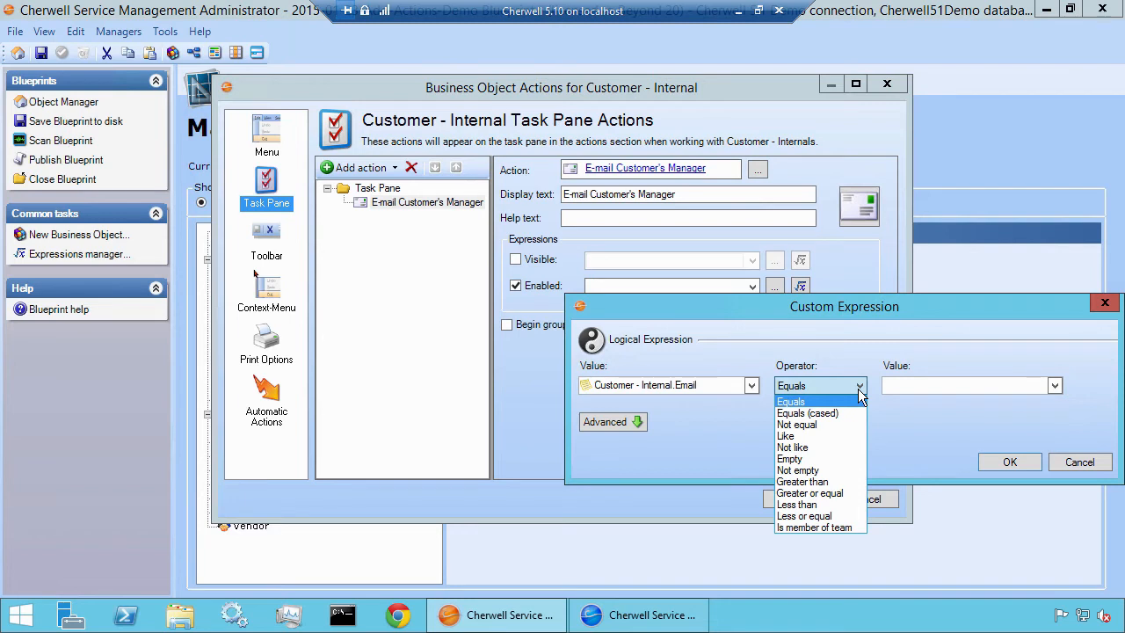
left_click(843, 470)
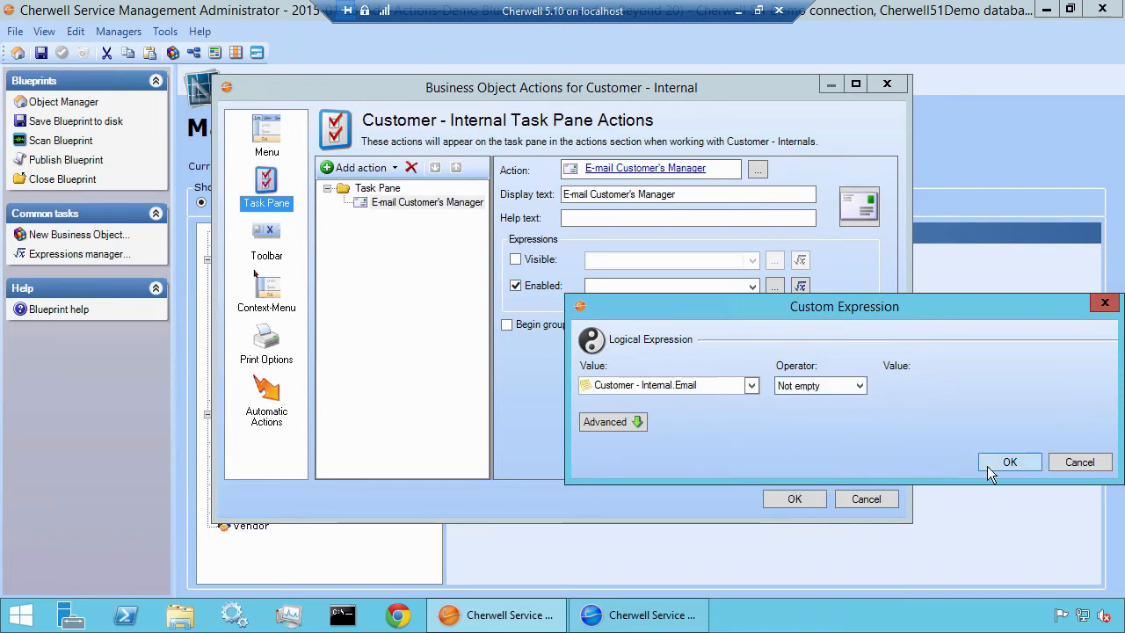
left_click(986, 465)
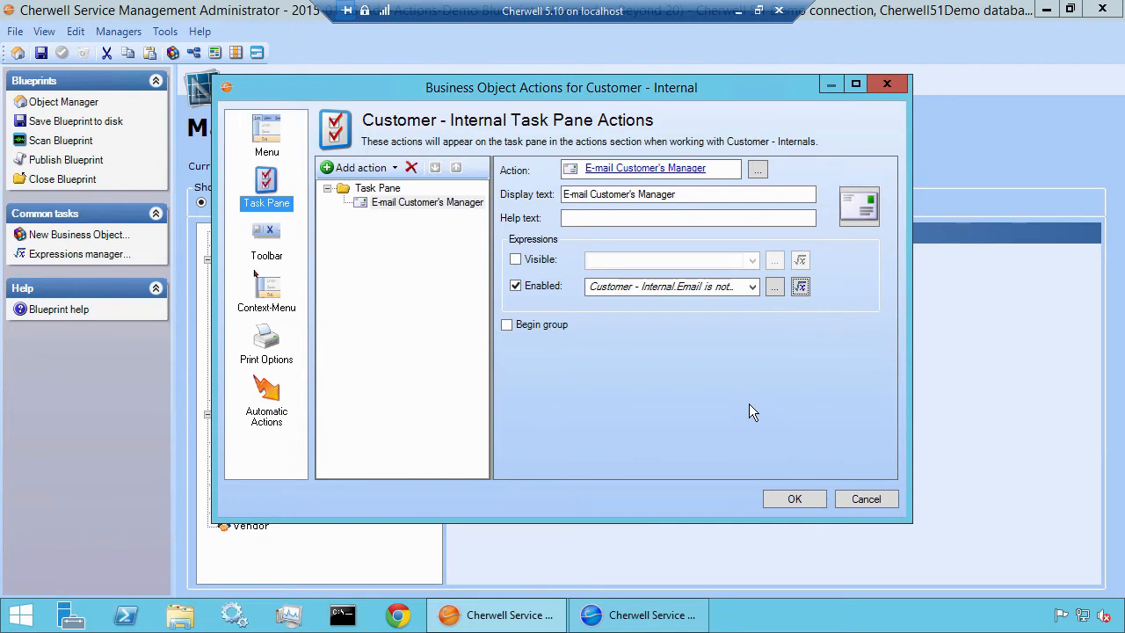
Accept the Customer - Internal actions and publish the Blueprint with the default publishing options
left_click(794, 498)
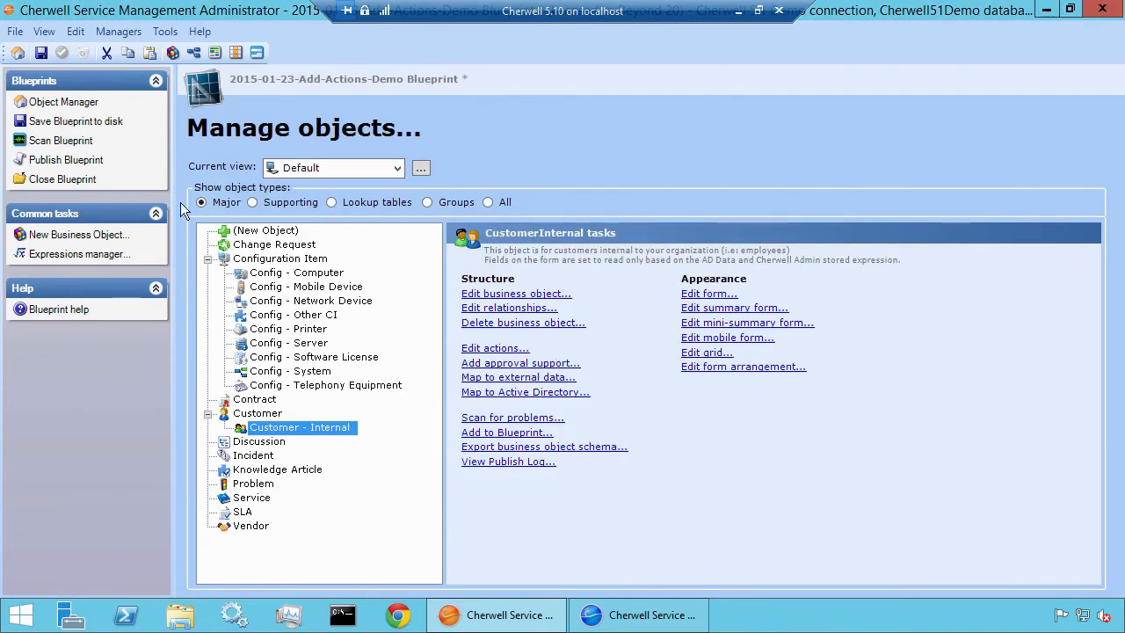
left_click(100, 157)
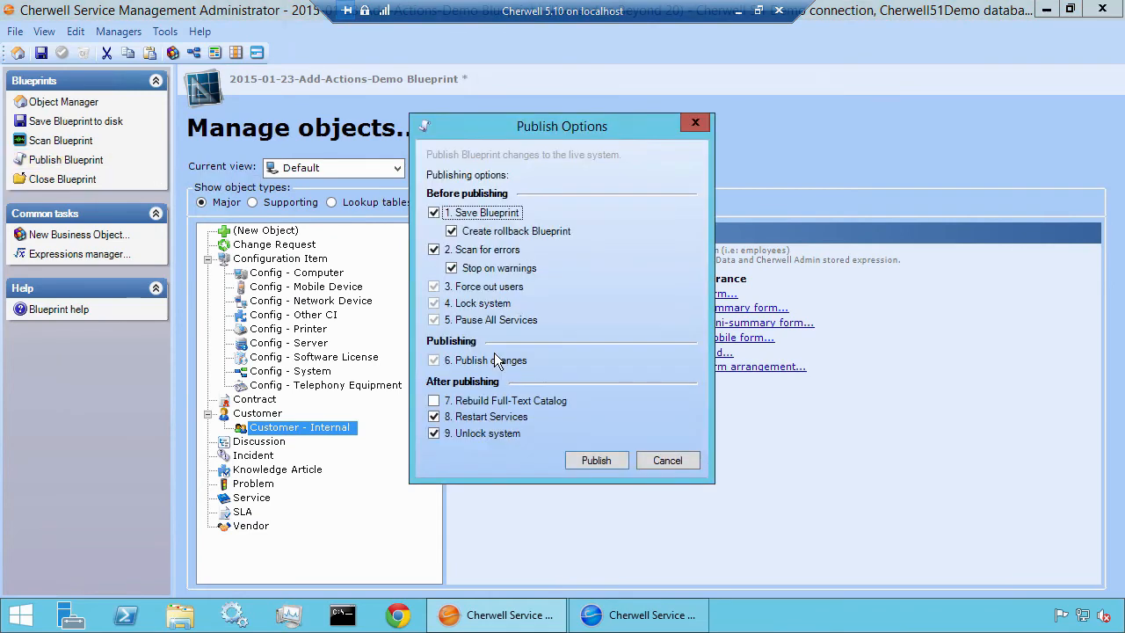
left_click(595, 461)
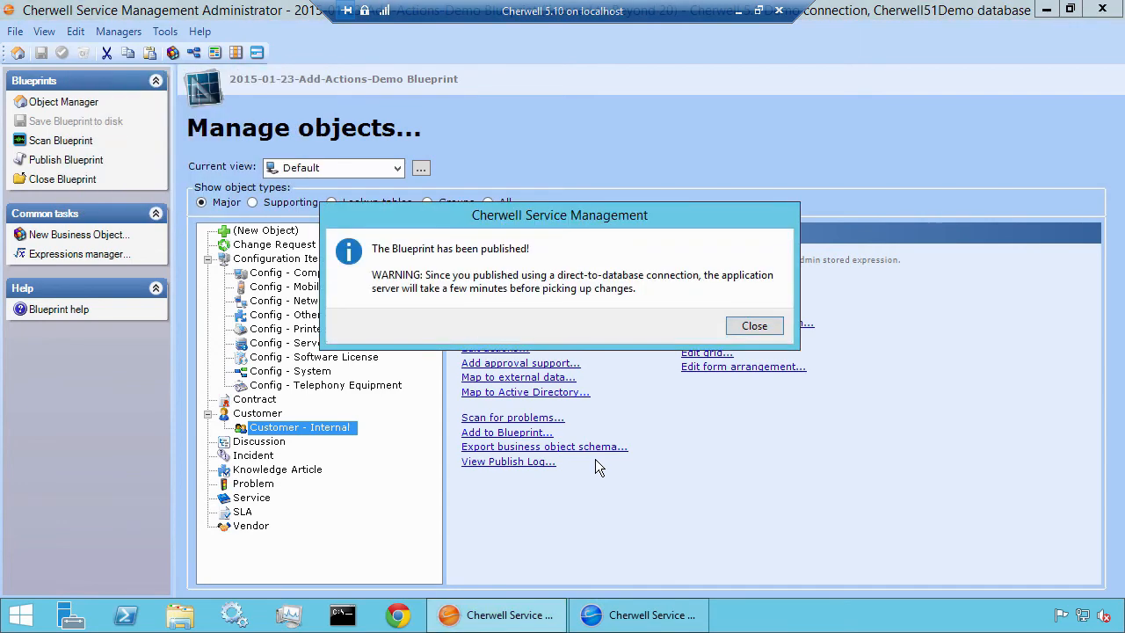
left_click(752, 333)
Switch to the Cherwell client and reload all definitions so it picks up the published Blueprint
left_click(646, 582)
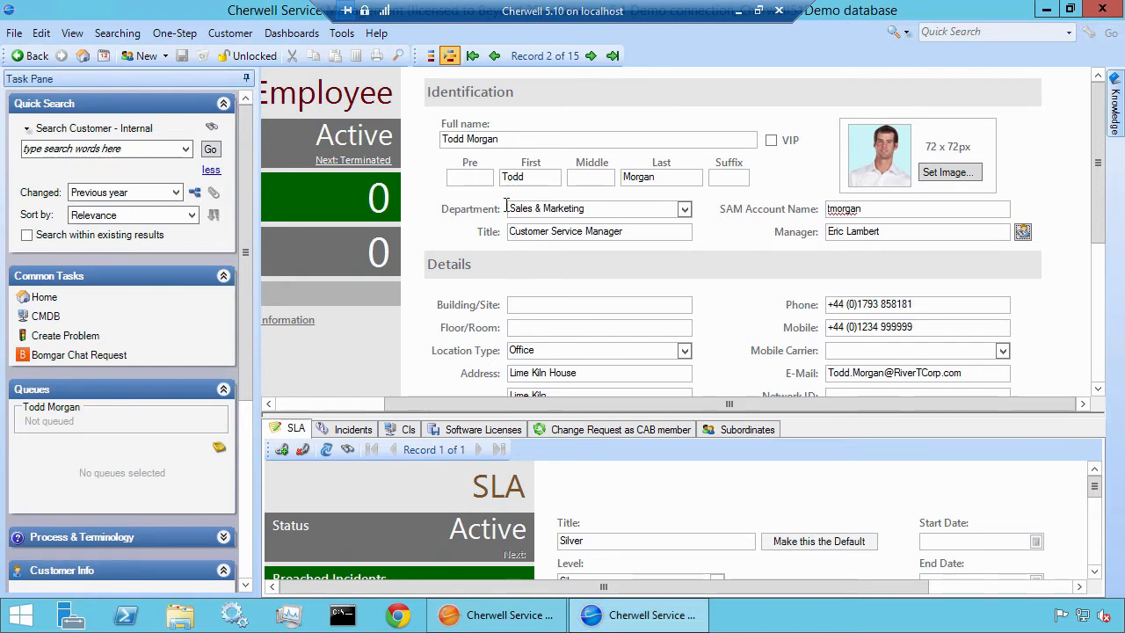
left_click(378, 35)
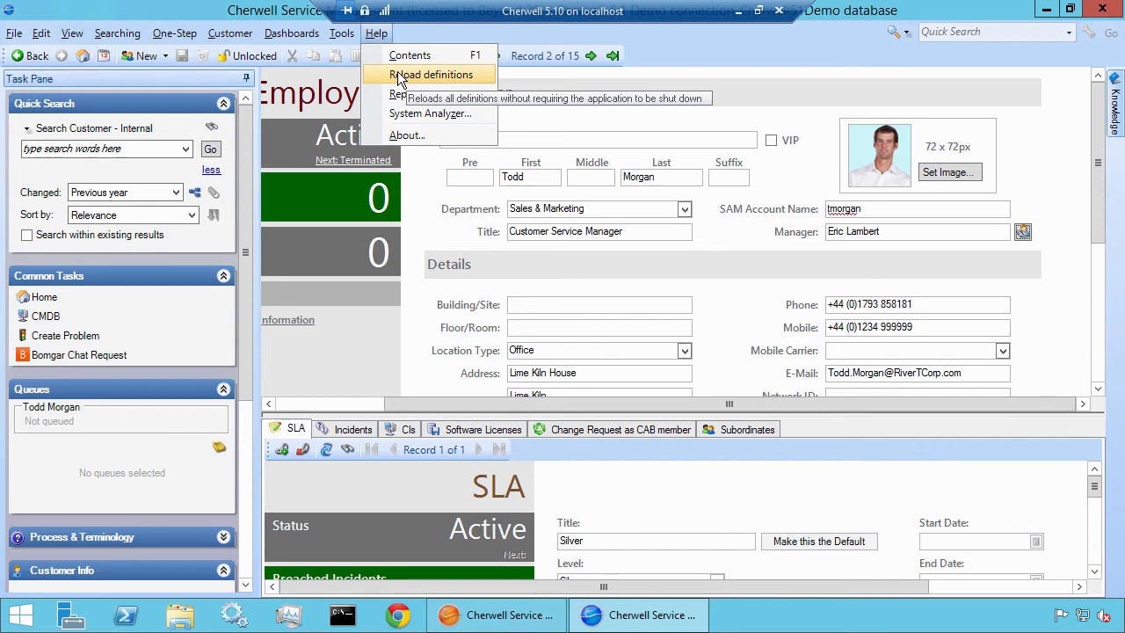
left_click(398, 75)
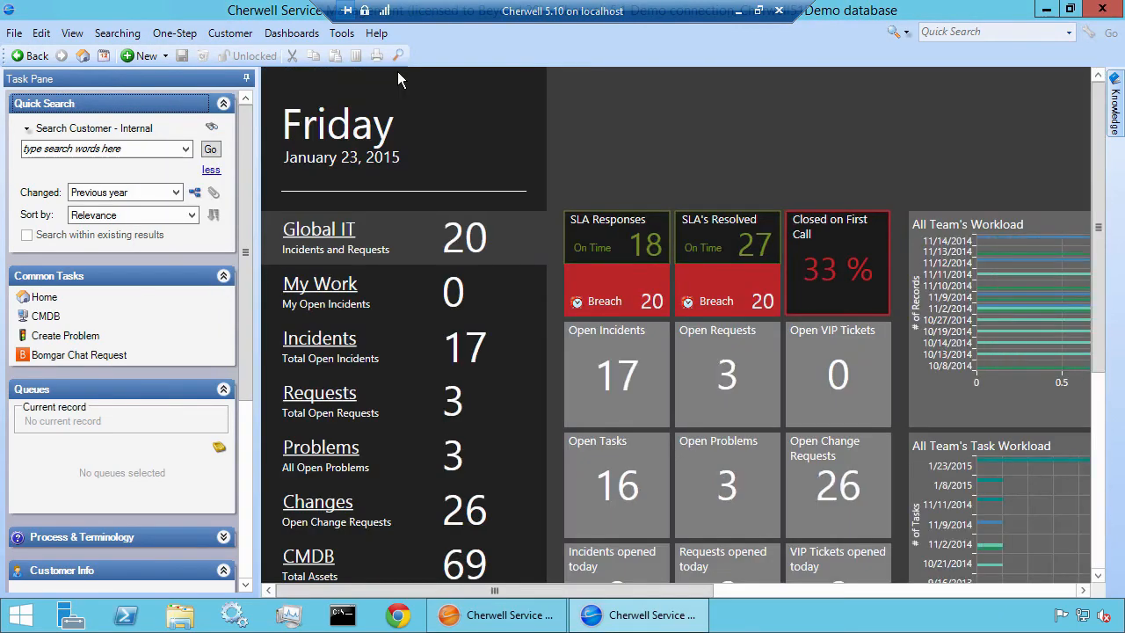
List the Customer - Internal records changed in the previous year and run E-mail Customer's Manager on the Customer Service Manager's record
left_click(213, 151)
left_click(339, 191)
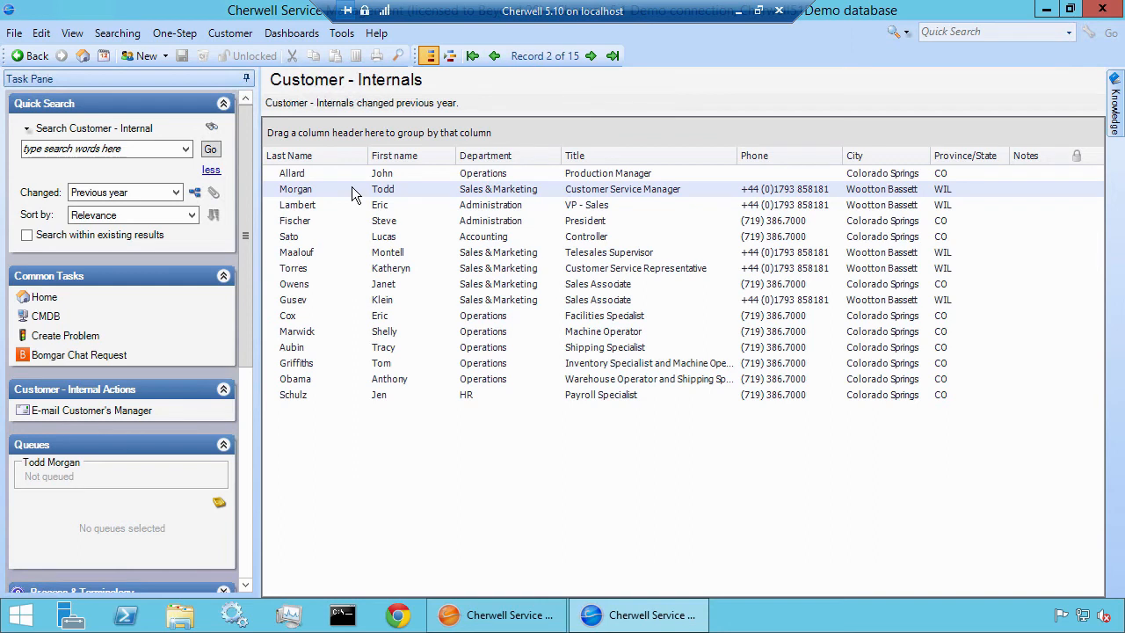
left_click(129, 409)
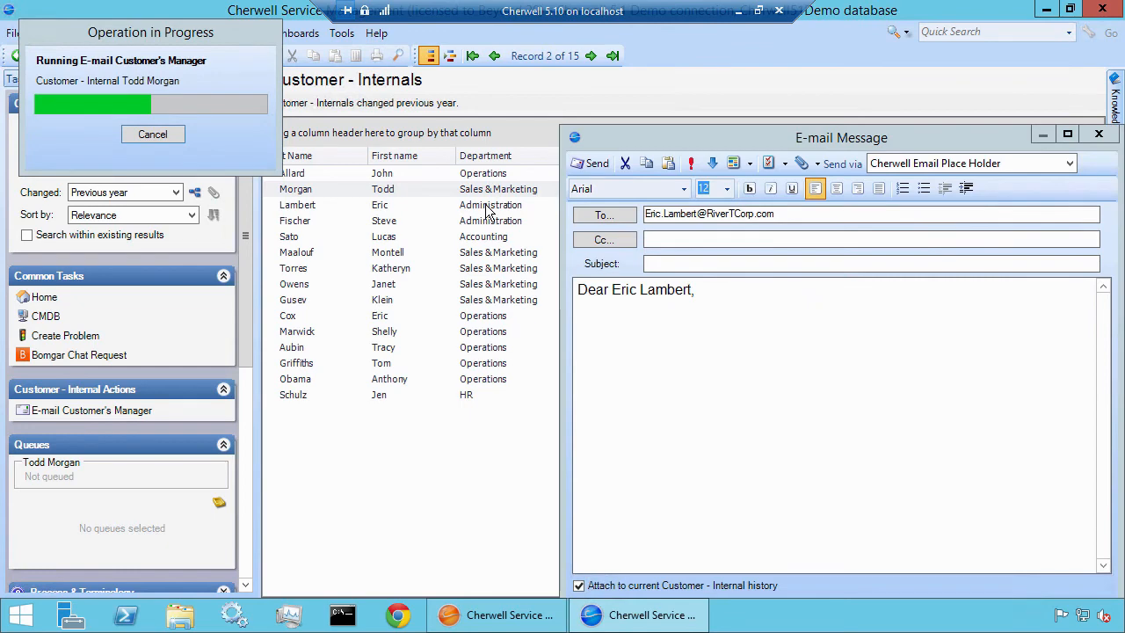
left_click_drag(642, 138, 408, 69)
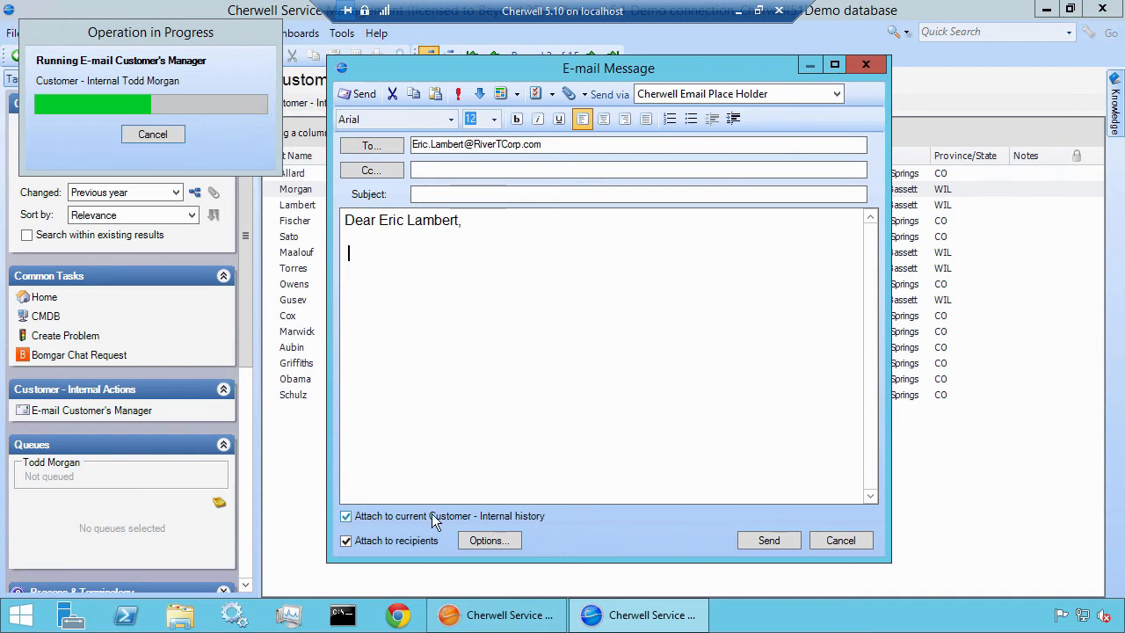
Try toggling Attach to recipients off and on, and bolding and unbolding the manager's last name in the greeting
left_click(420, 542)
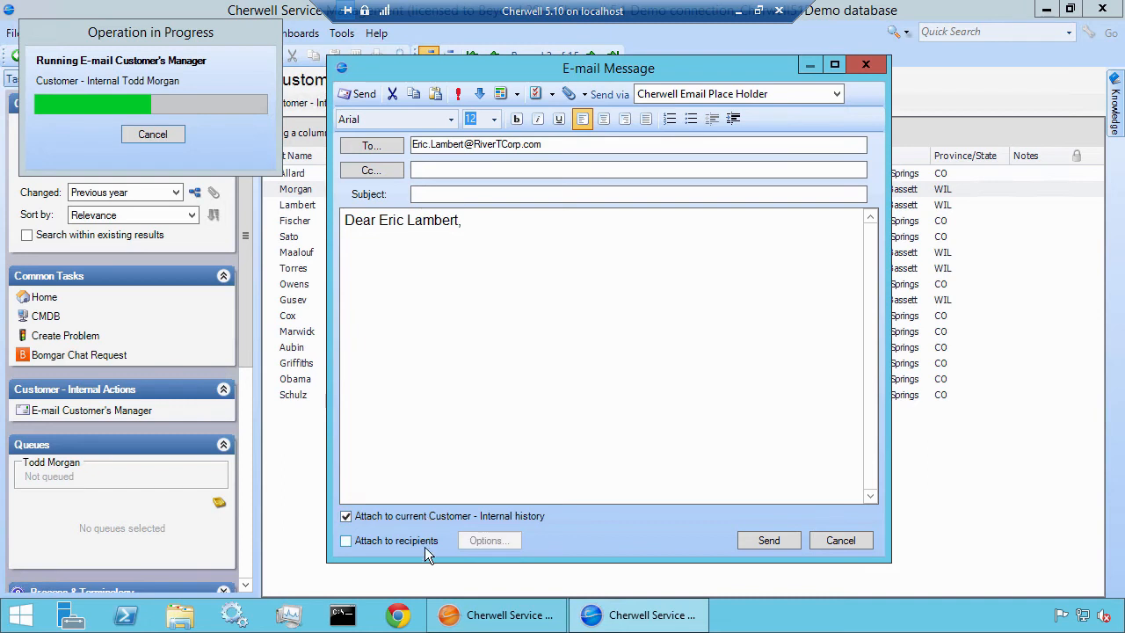
left_click(422, 542)
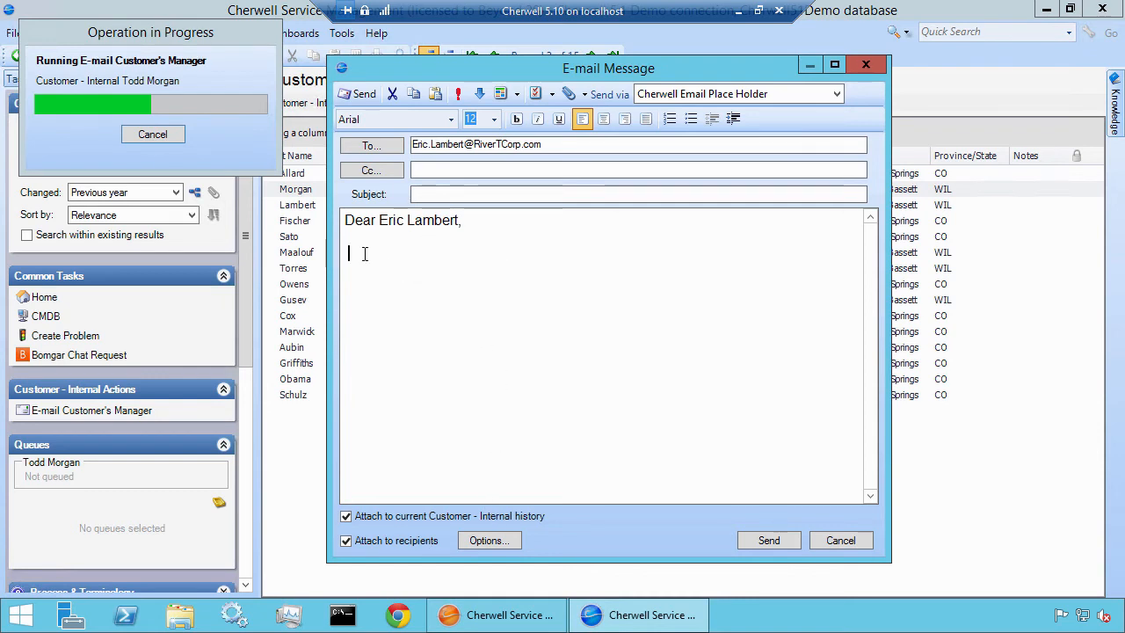
double_click(426, 224)
left_click(516, 119)
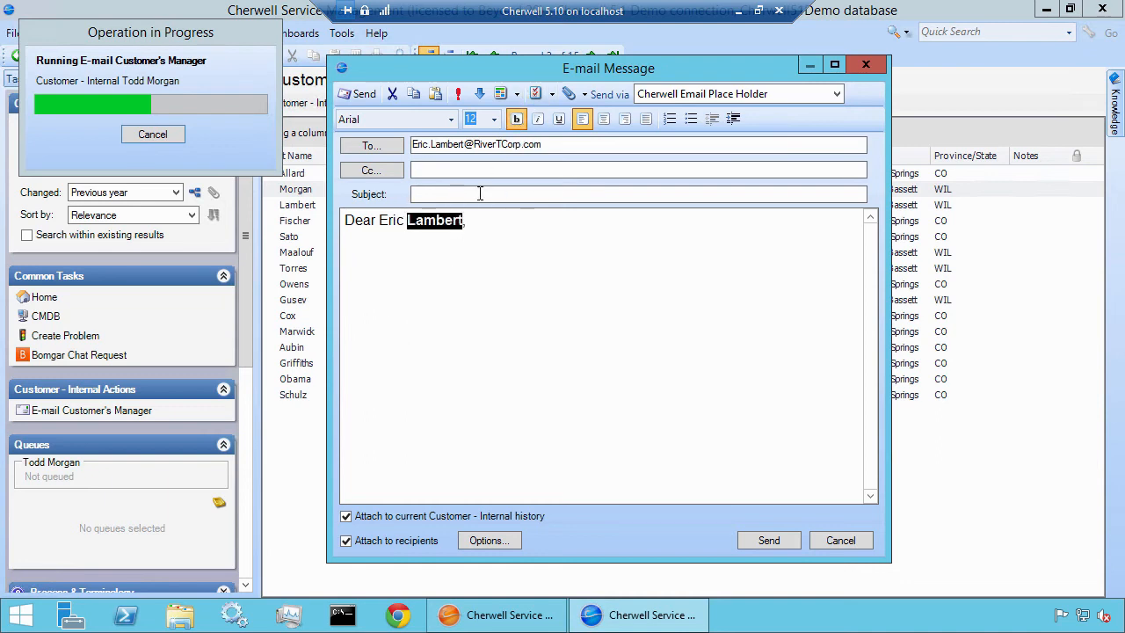
left_click(520, 116)
left_click(484, 239)
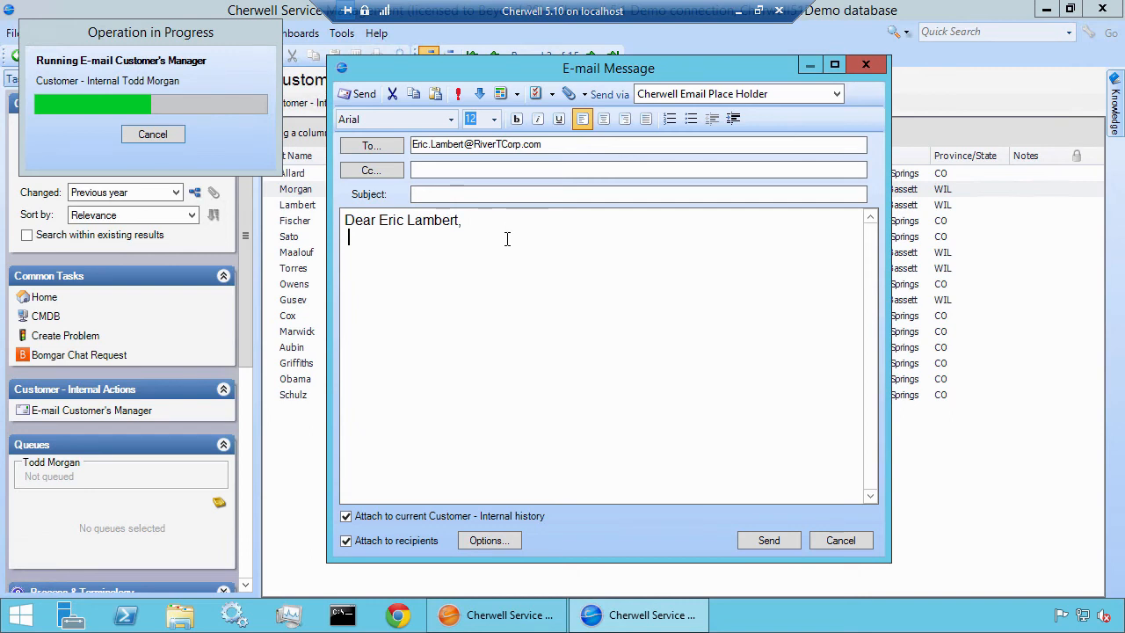
Cancel the test e-mail without sending it and select the Accounting Controller's customer record
left_click(839, 540)
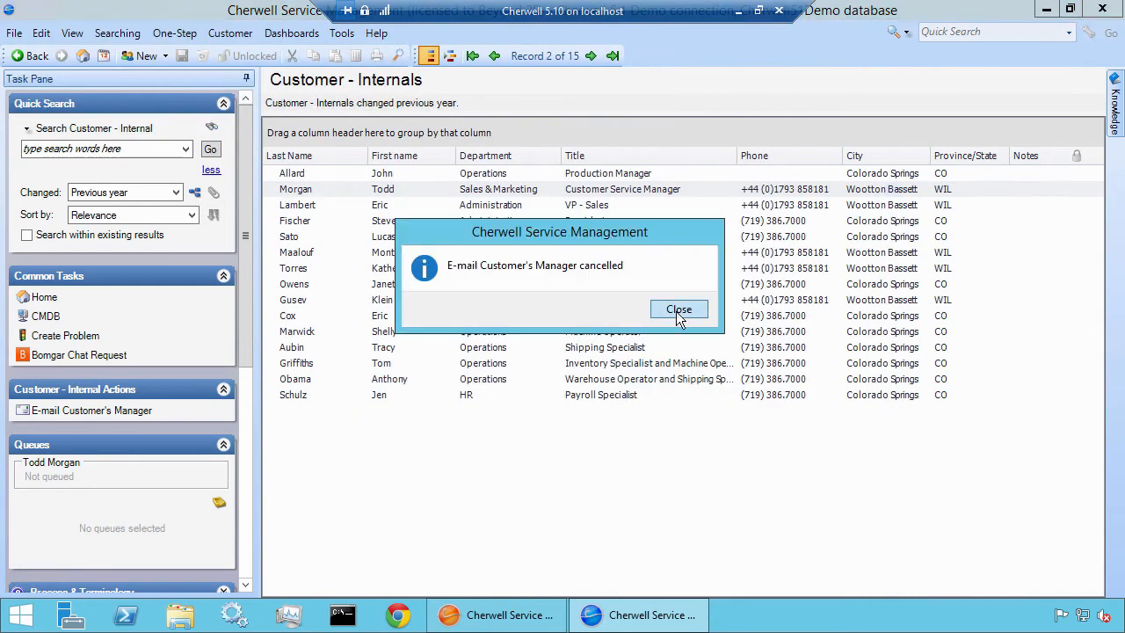
left_click(676, 313)
left_click(444, 241)
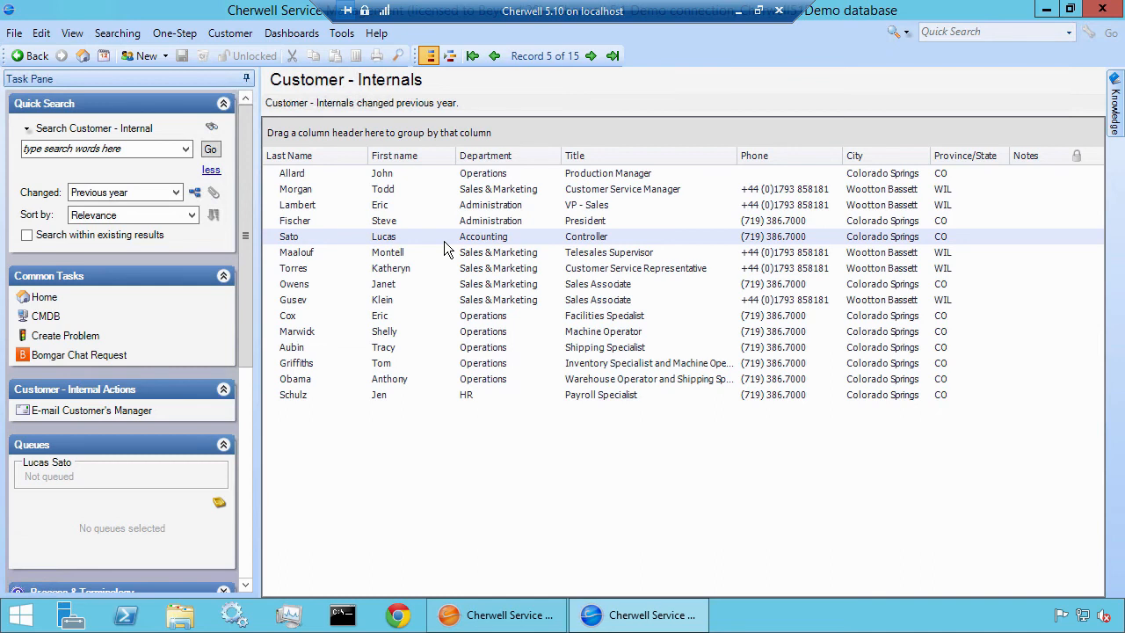
Switch to Cherwell Administrator, reopen the 2015-01-23-Add-Actions-Demo Blueprint and examine Incident's Task Pane actions, including those in the Quick Templates folder
left_click(501, 615)
left_click(100, 105)
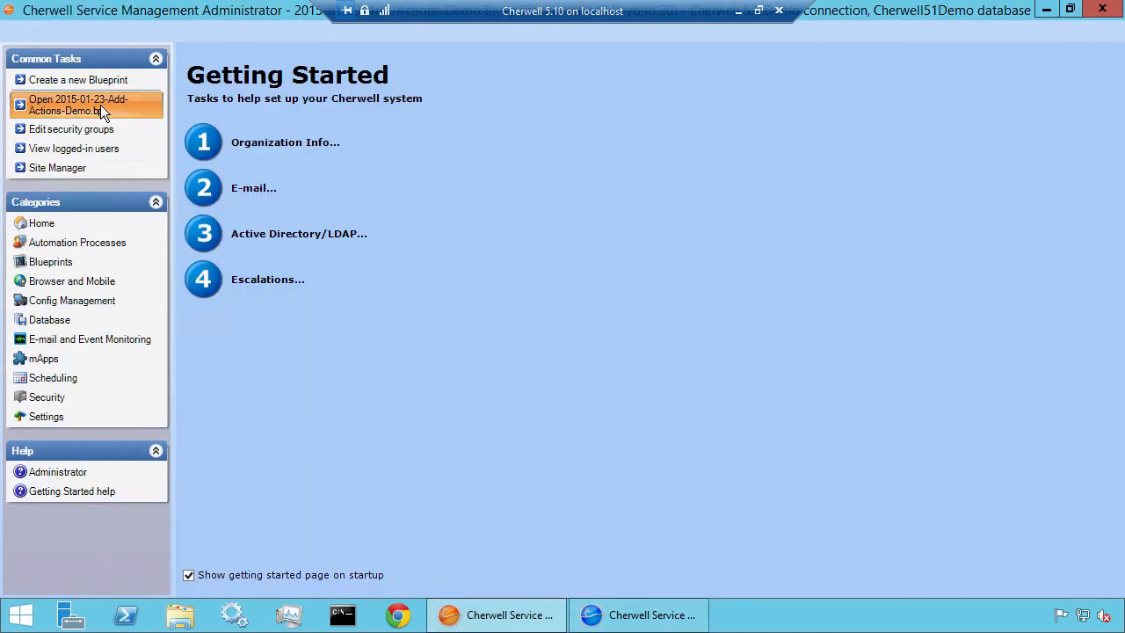
left_click(248, 455)
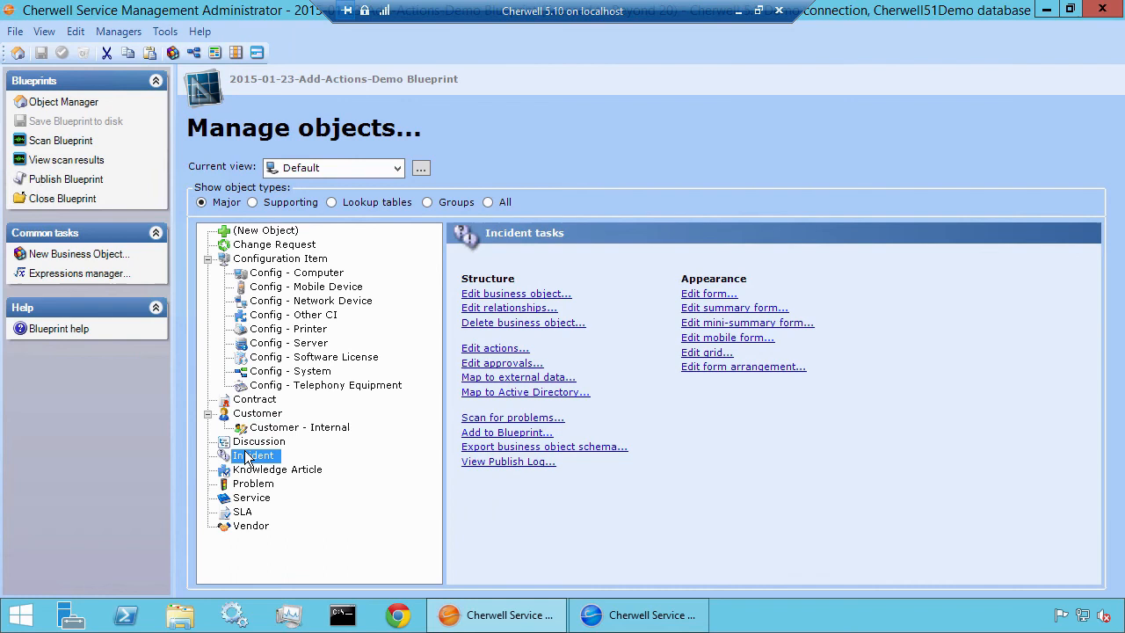
left_click(467, 350)
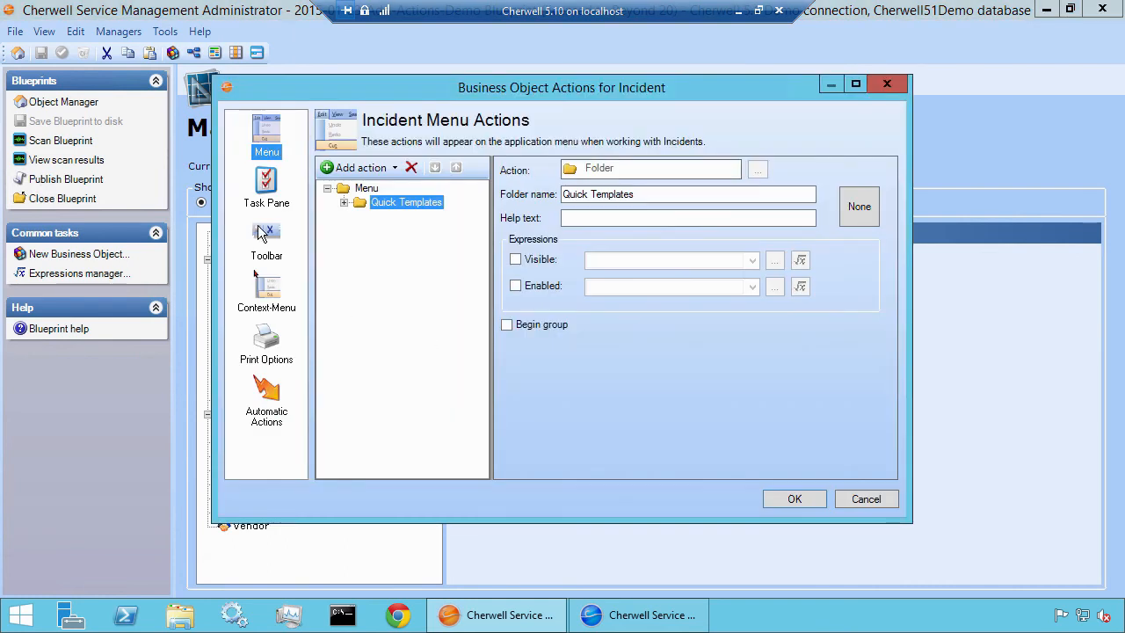
left_click(271, 195)
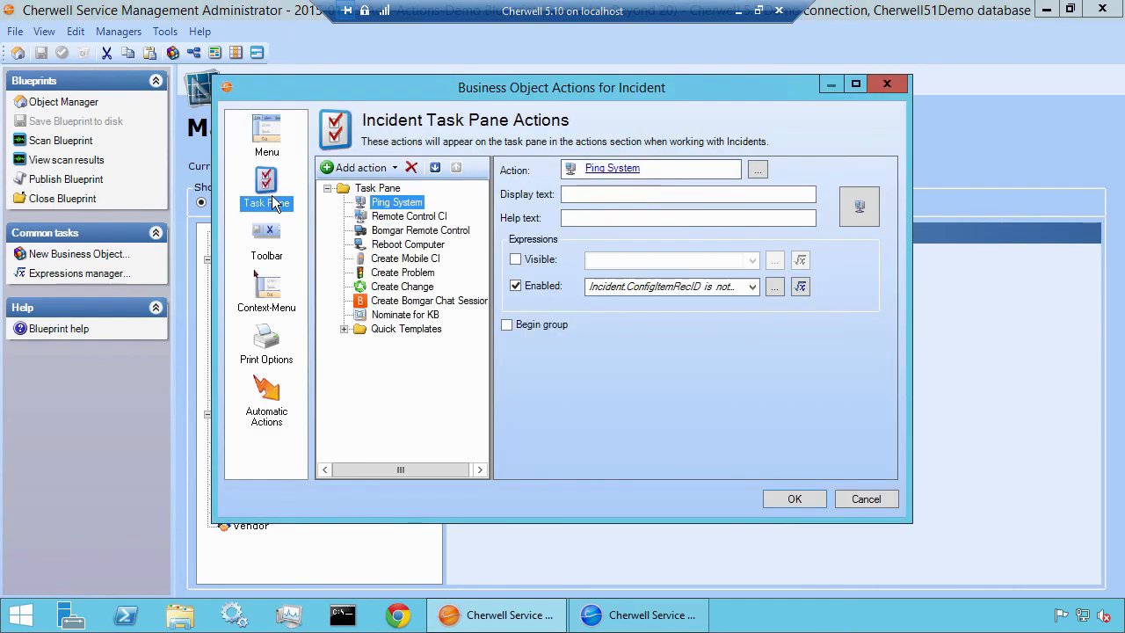
left_click(344, 328)
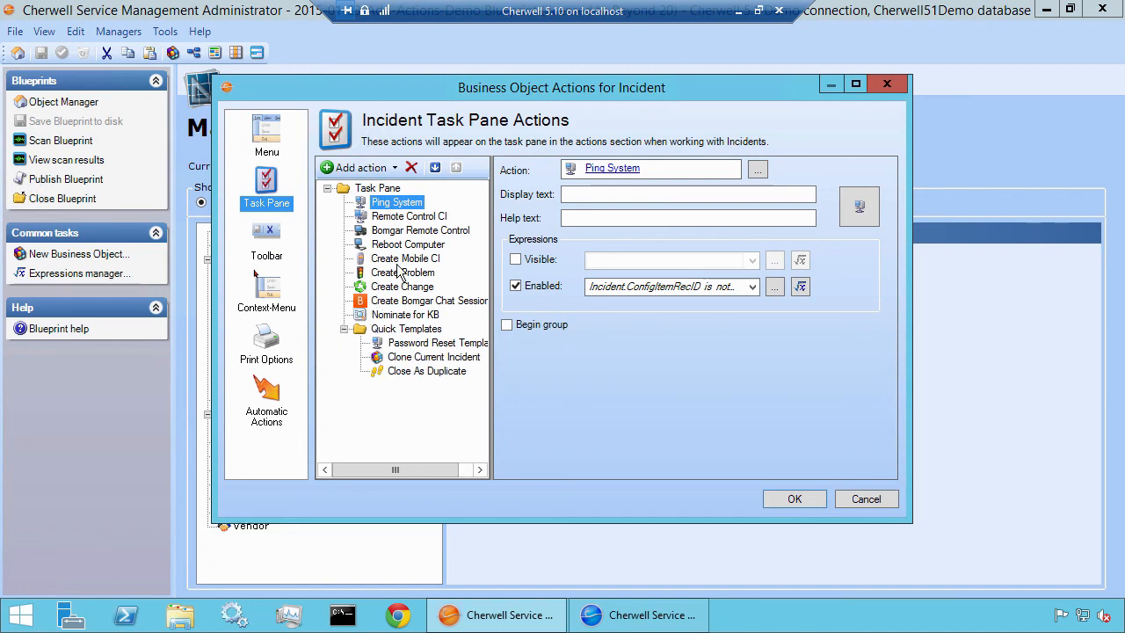
List the Incident records in the Cherwell client, examine the Incident Actions in its task pane, and return to Cherwell Administrator
left_click(615, 617)
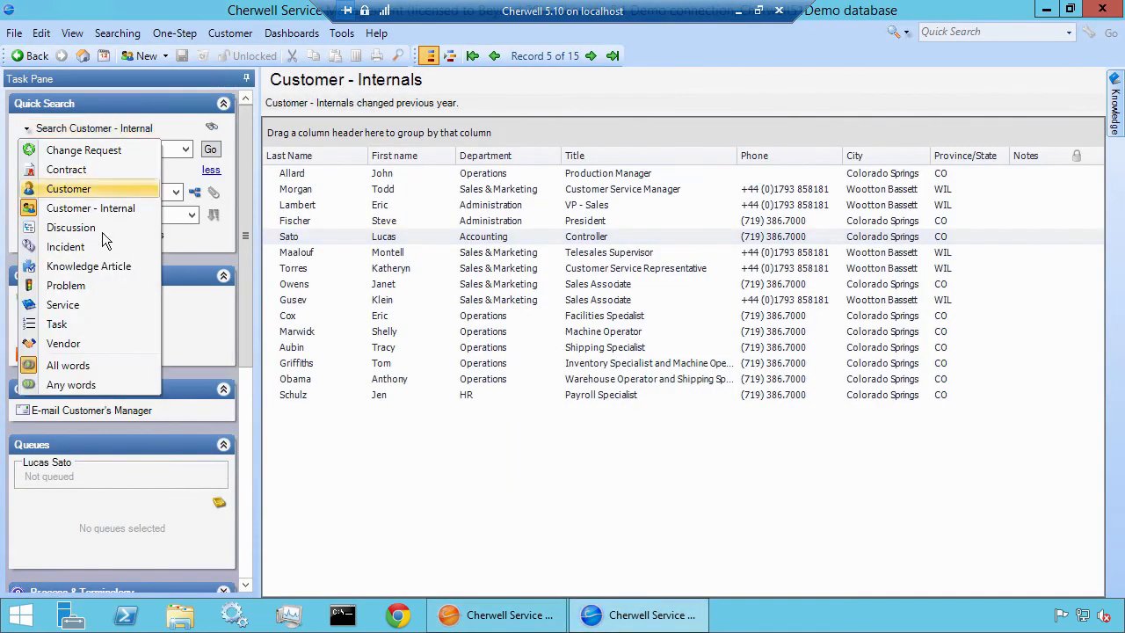
left_click(44, 246)
left_click(205, 151)
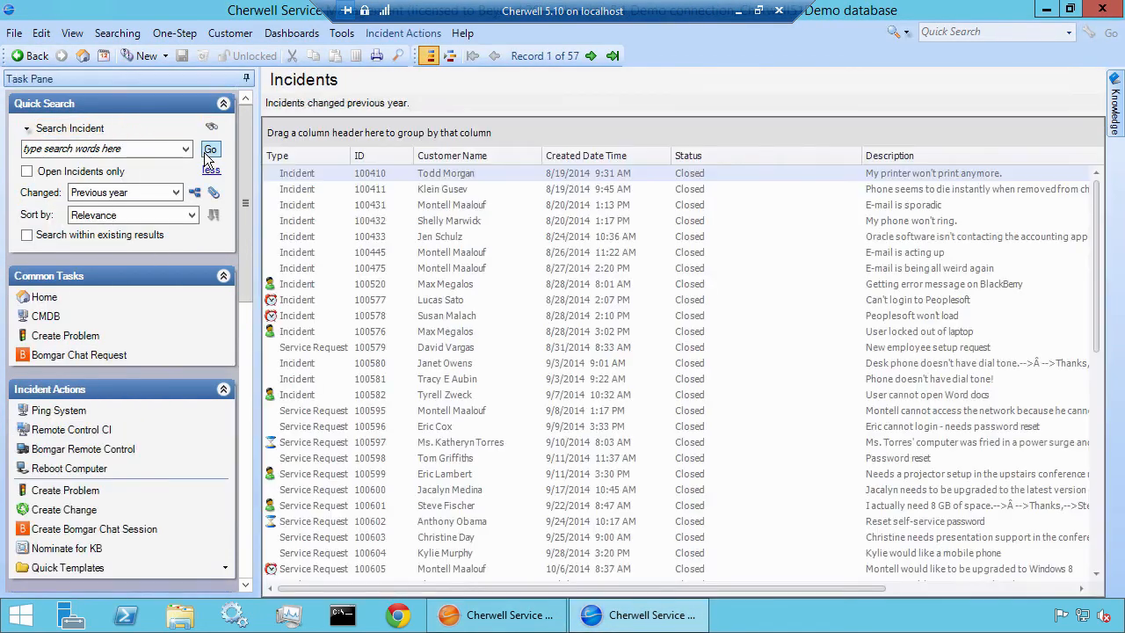
scroll(246, 288, "down", 2)
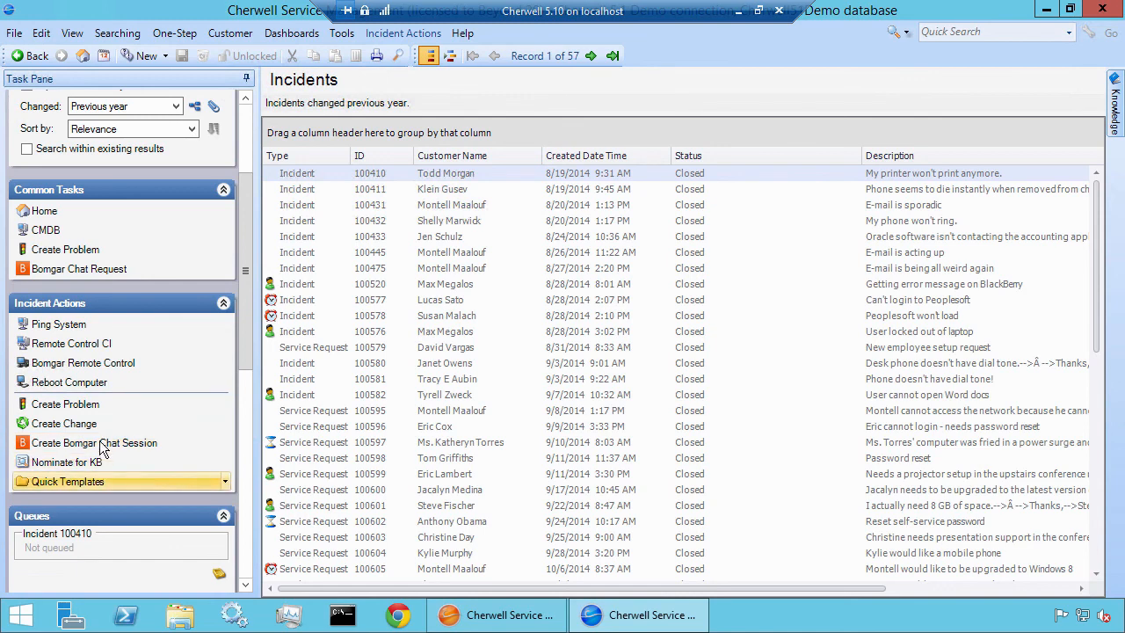
left_click(516, 624)
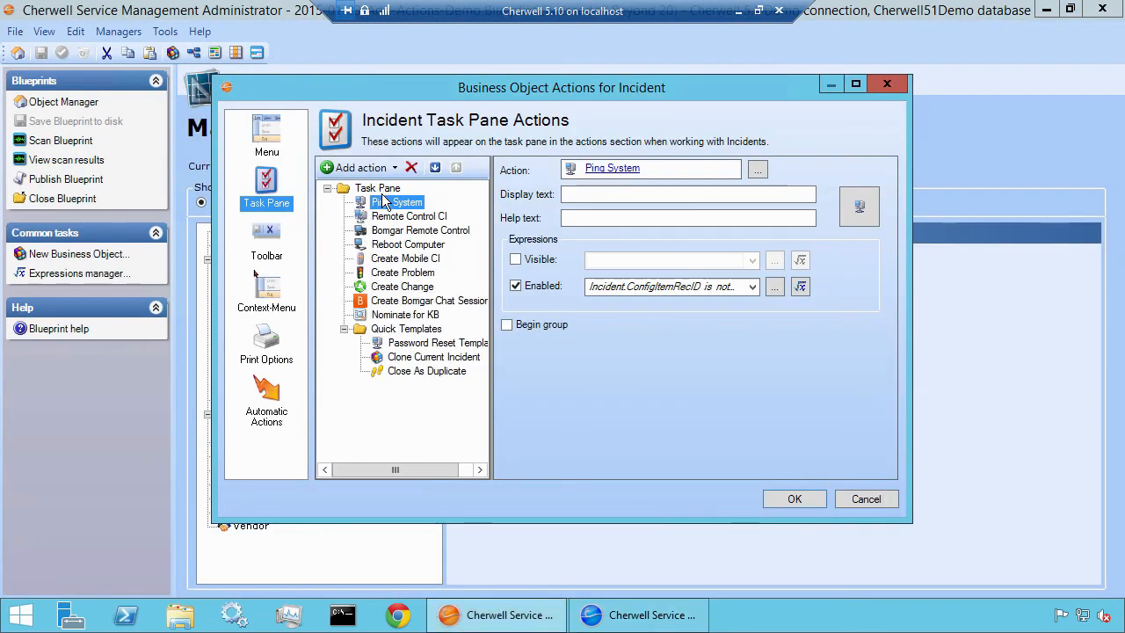